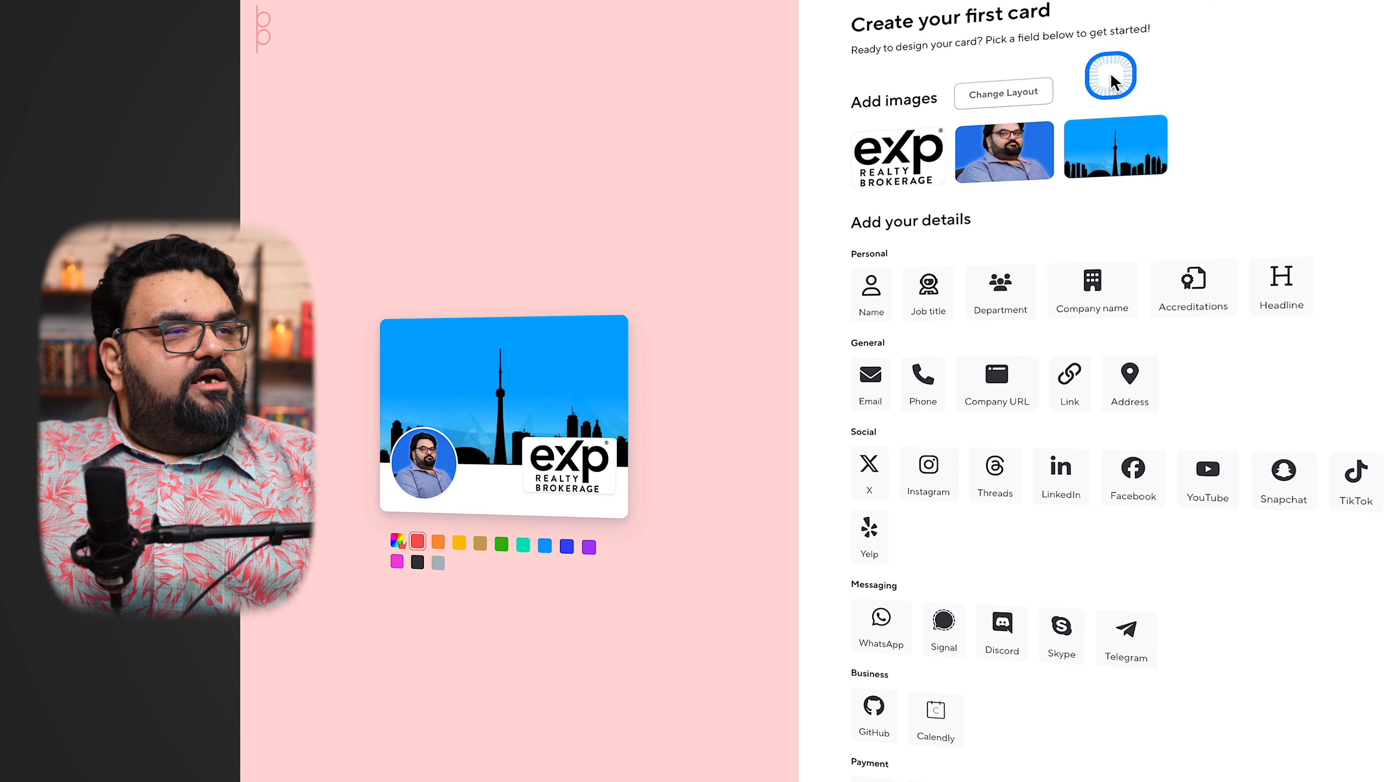
Preview the portrait, logo and skyline image layouts for the card, and save the Suggested layout
left_click(1002, 97)
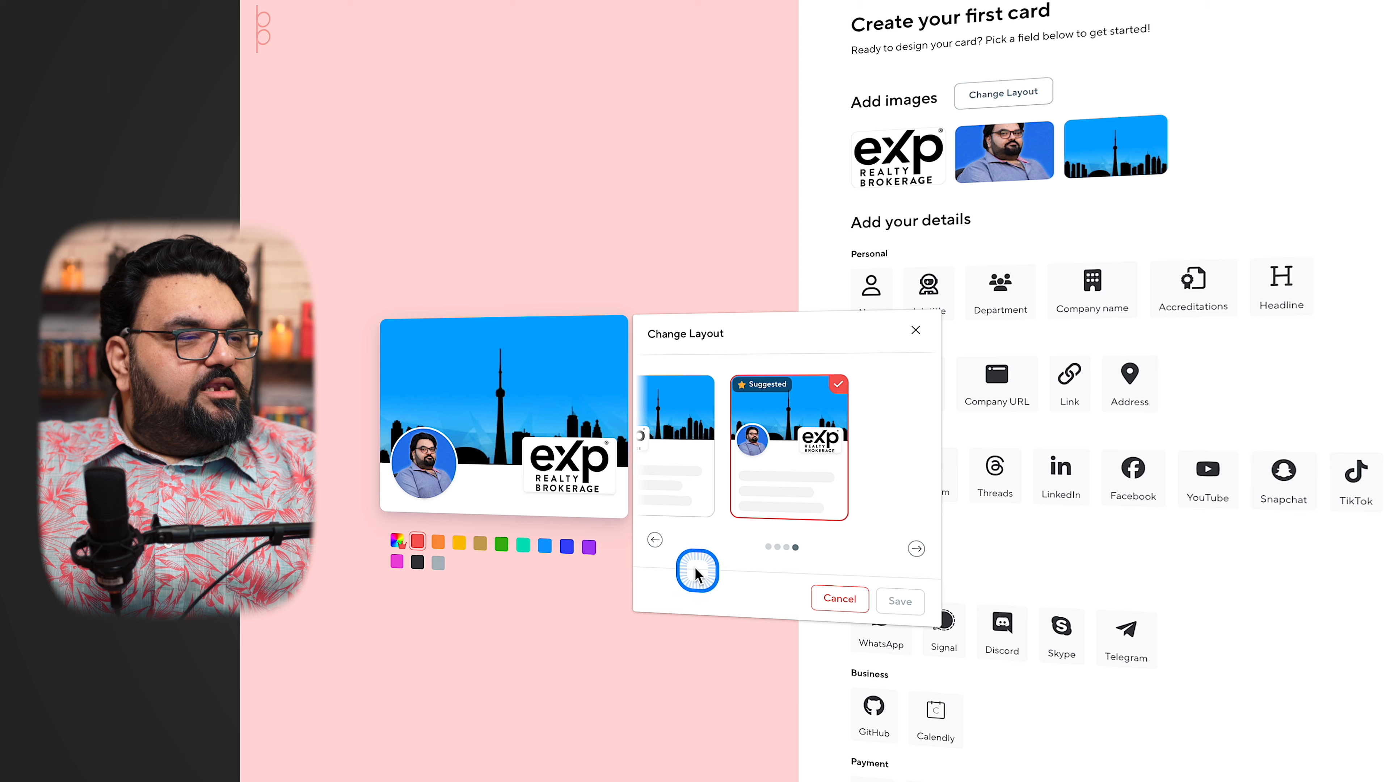
left_click(659, 545)
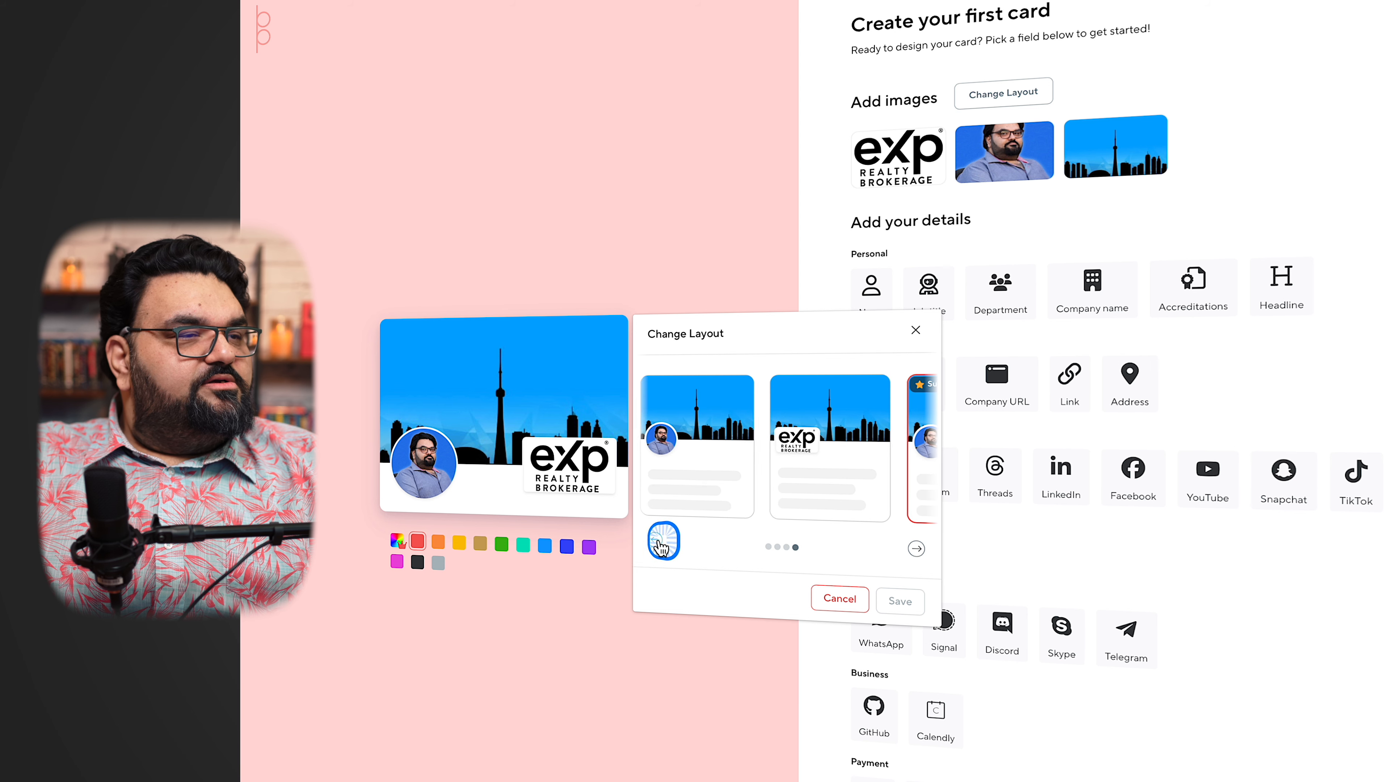
left_click(662, 545)
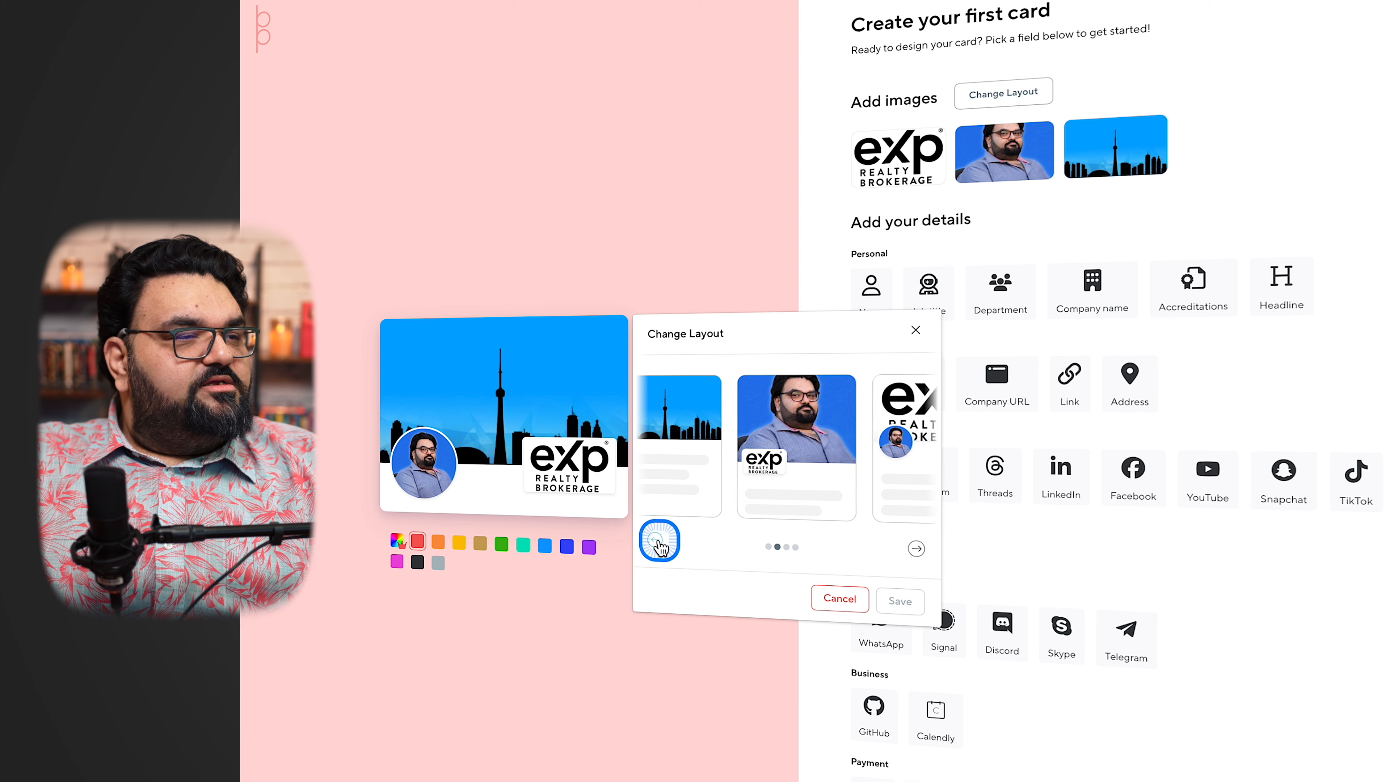
left_click(661, 545)
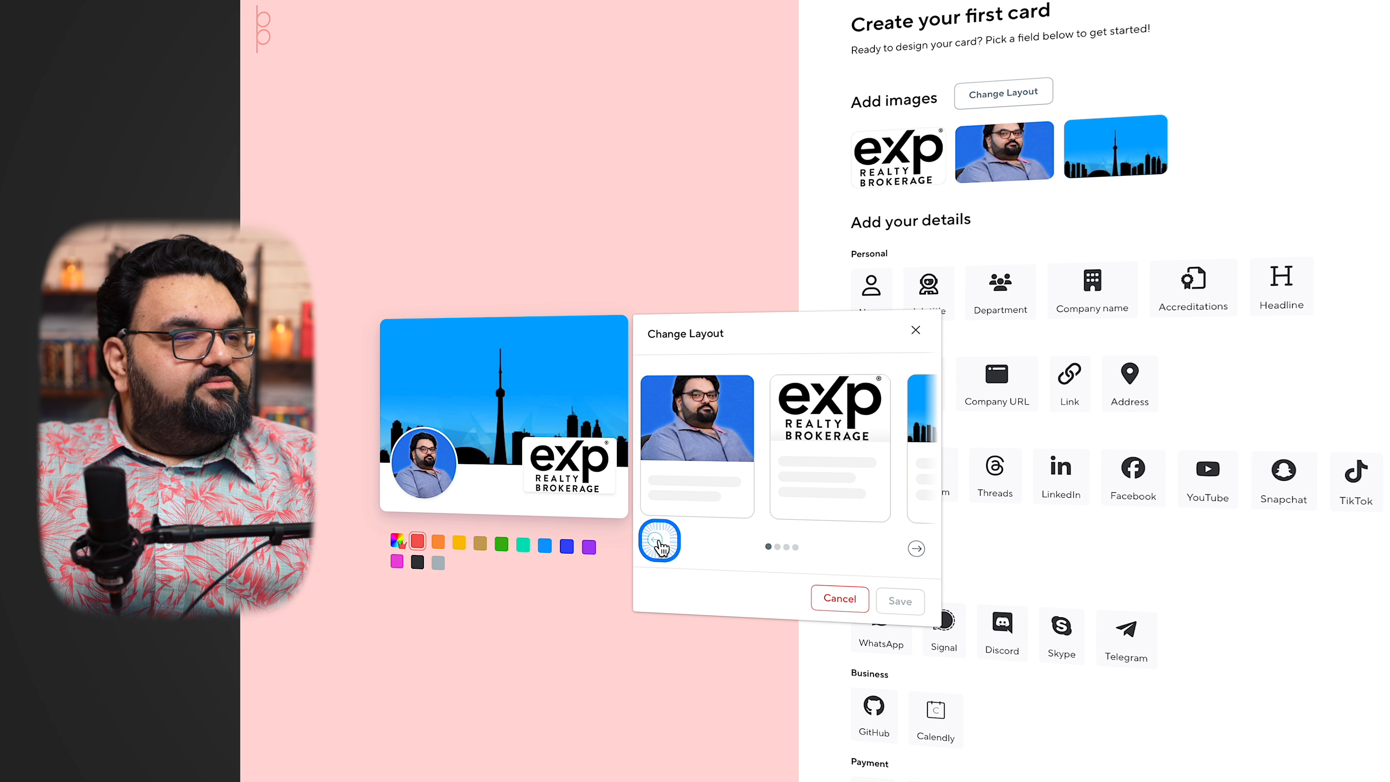
left_click(707, 486)
left_click(807, 472)
left_click(905, 461)
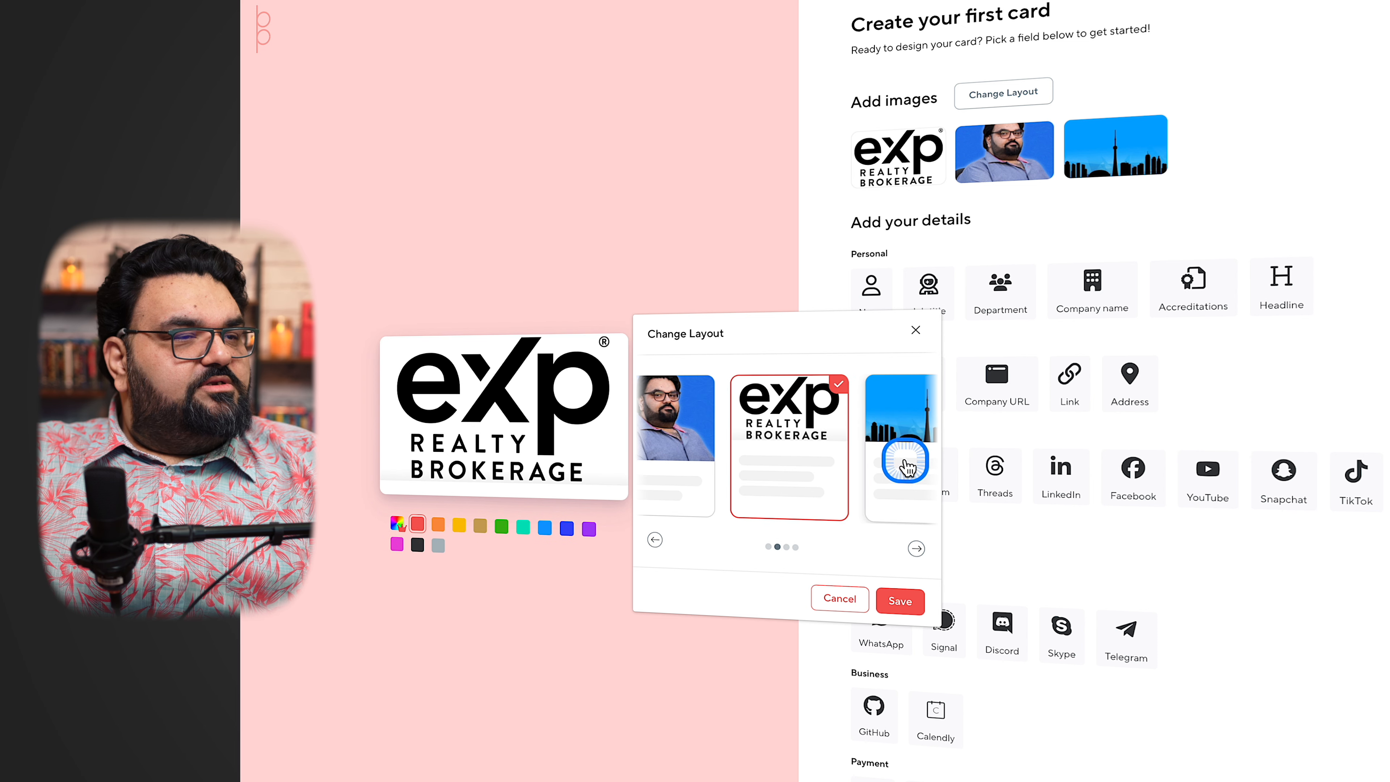
left_click(915, 547)
left_click(915, 548)
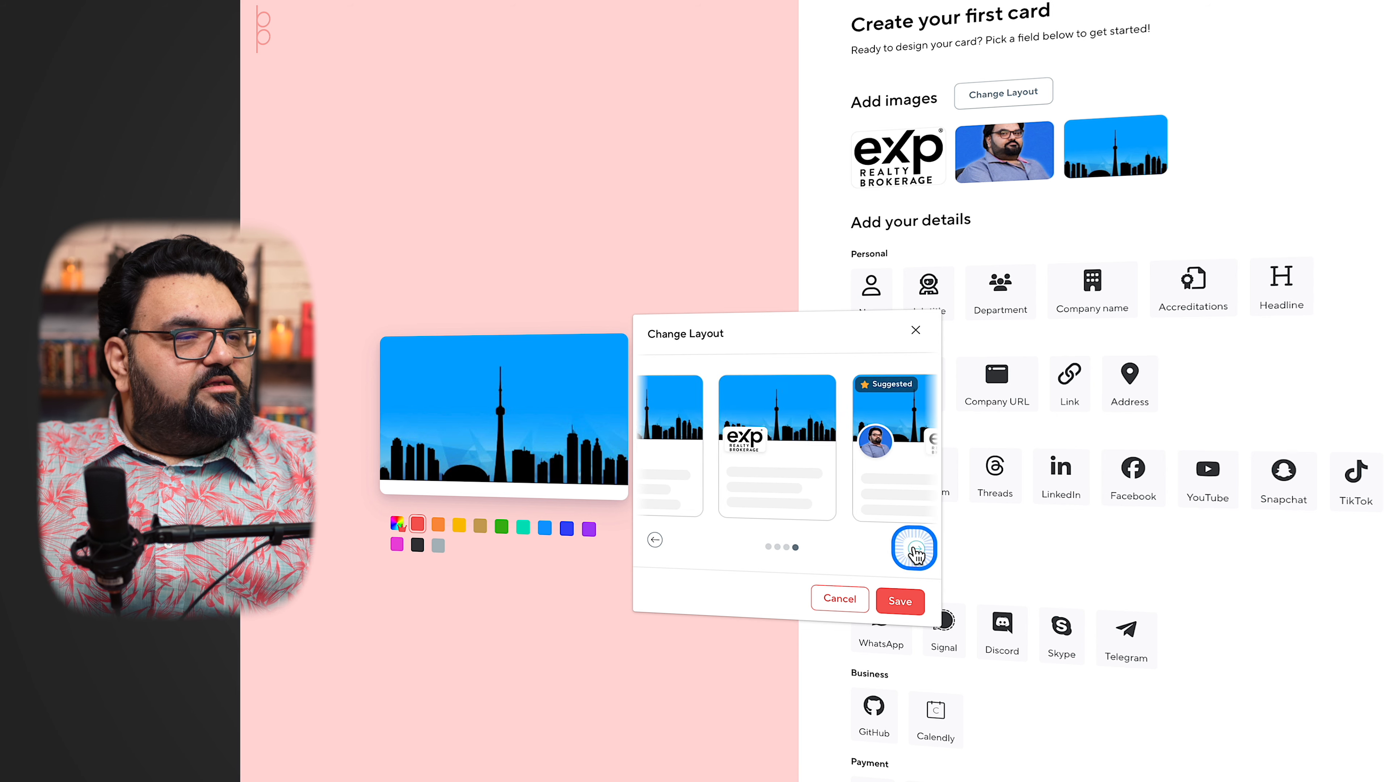
left_click(861, 520)
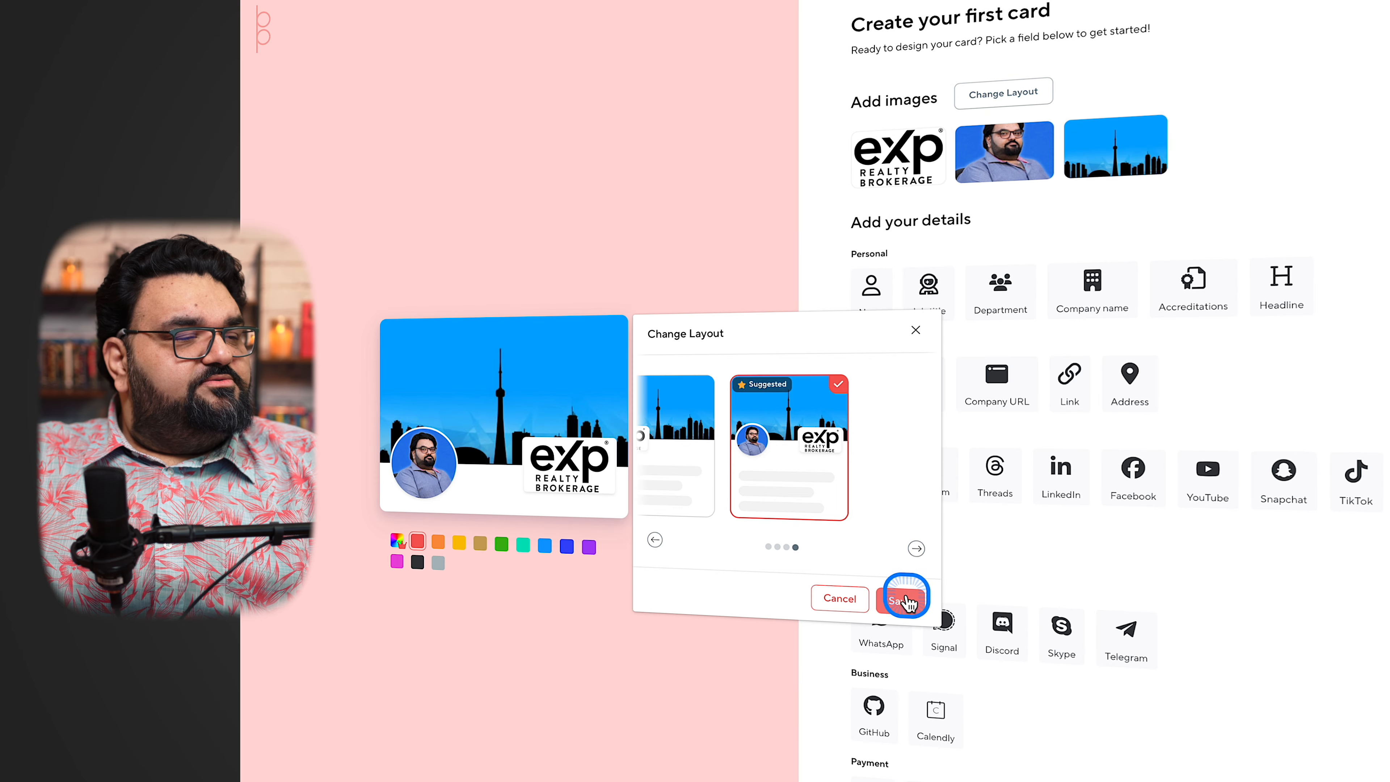
left_click(906, 601)
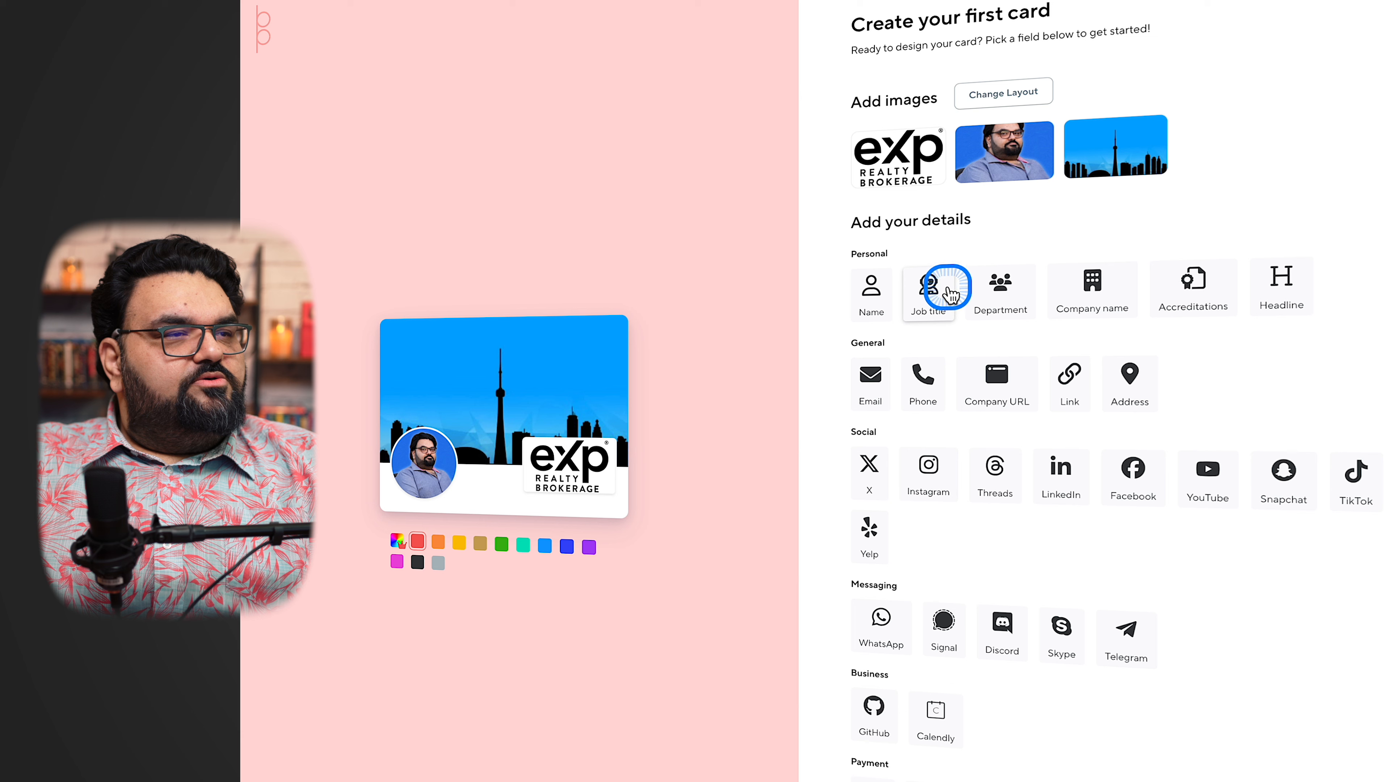
Add the name field to the card with the cardholder's first and last name, and save it
left_click(877, 285)
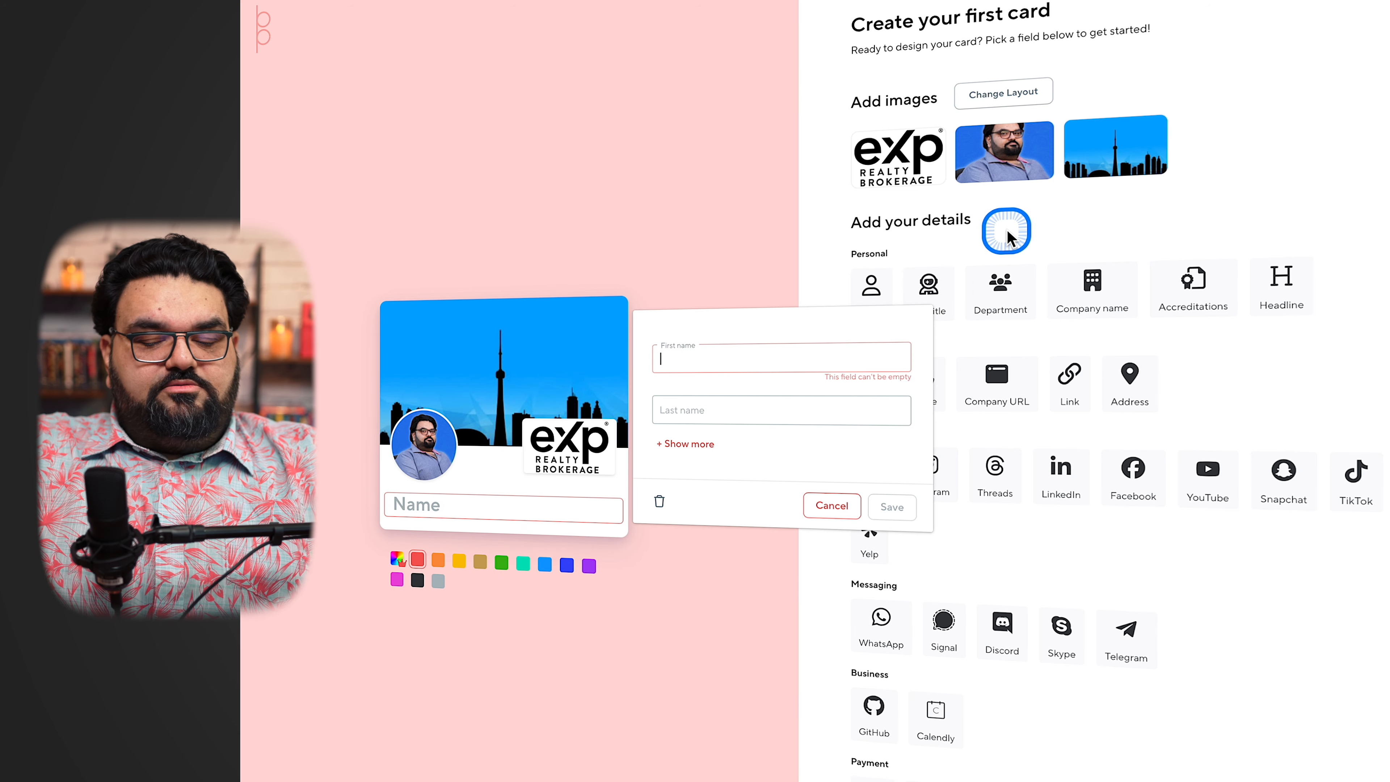
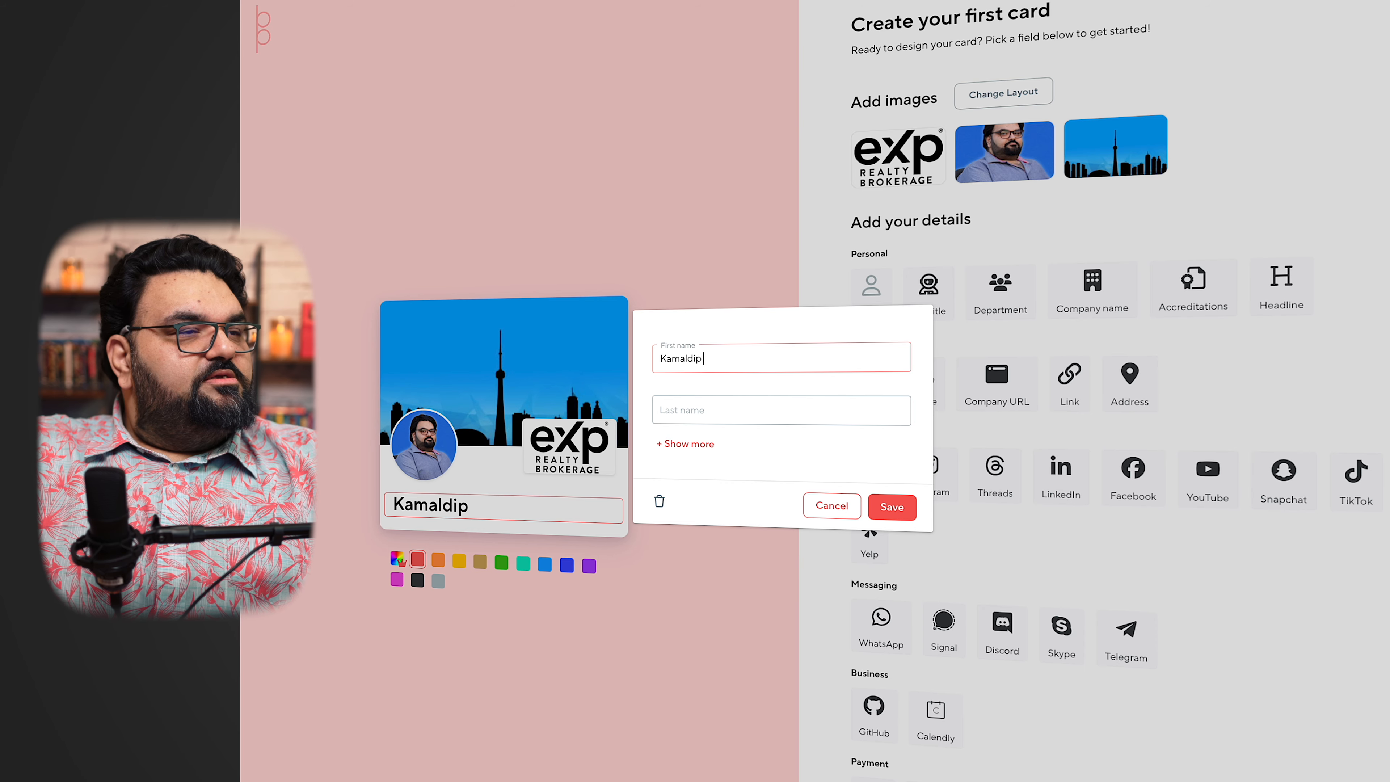
left_click(755, 408)
left_click(891, 507)
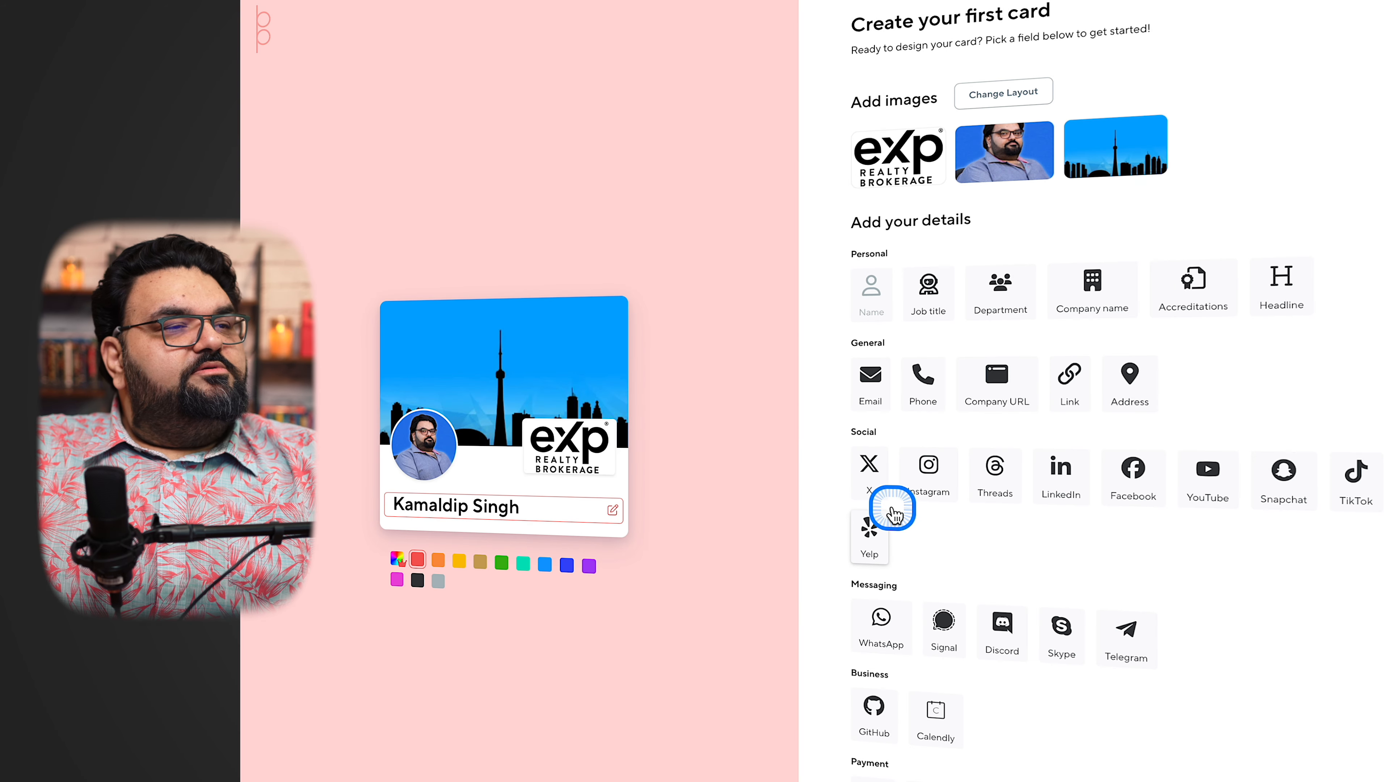
Add the job title REALTOR®, copying the ® symbol from EmojiDB's realtor emoji page, and save it
left_click(934, 293)
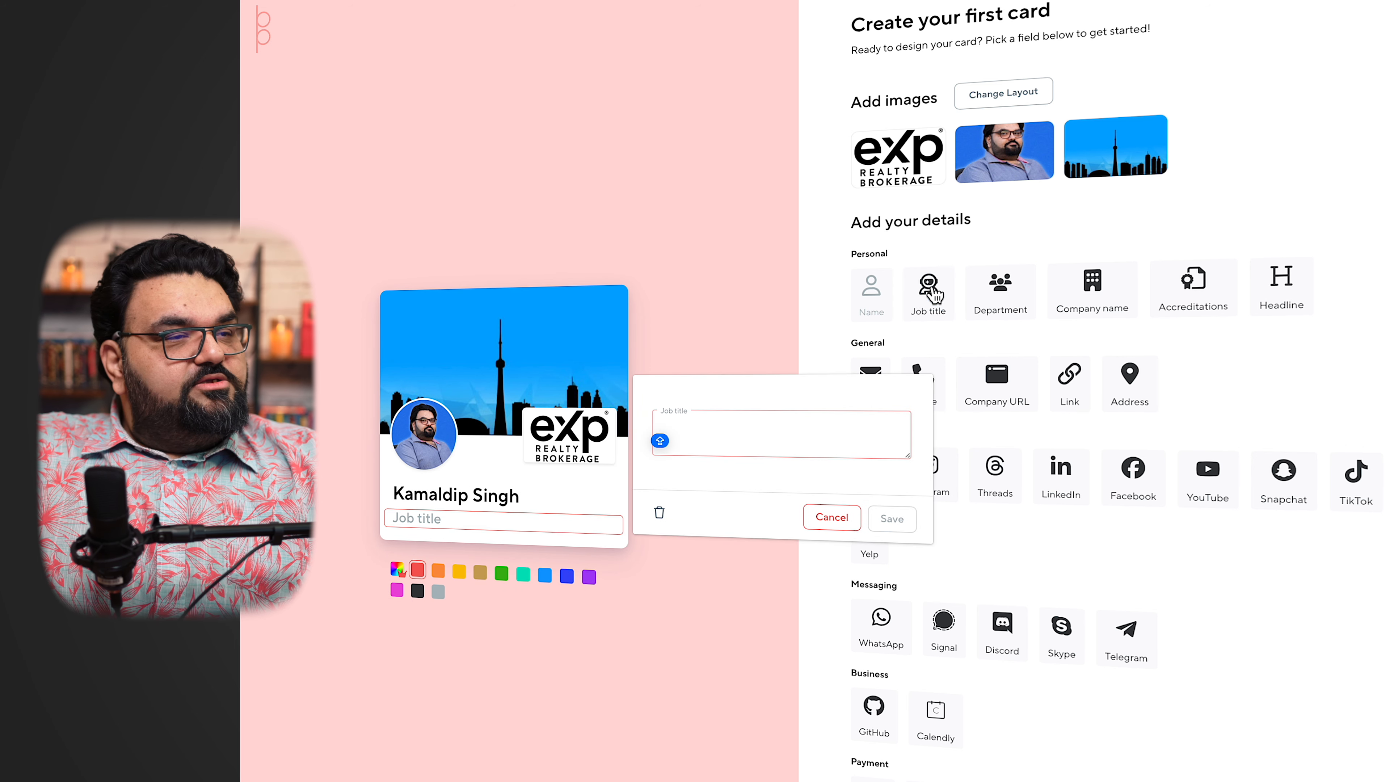
type("RE")
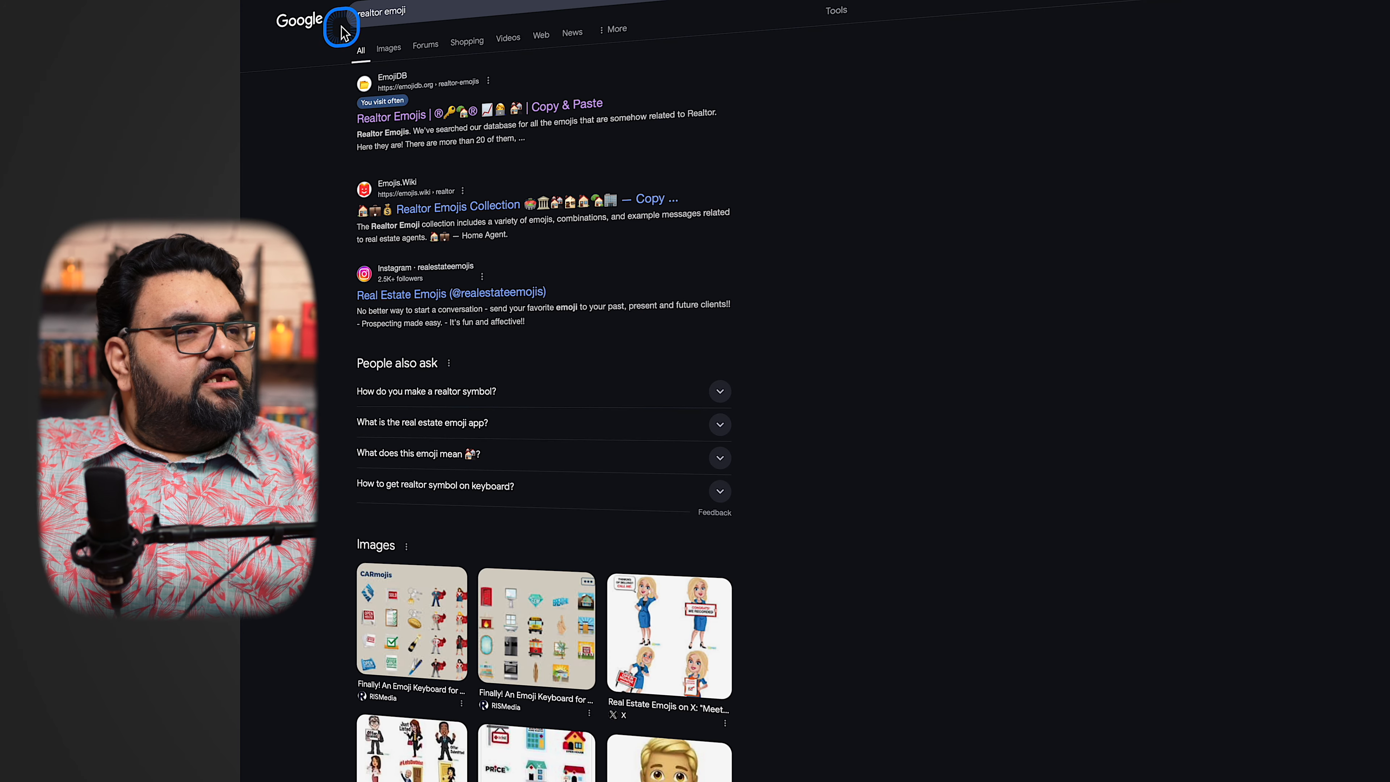
left_click(412, 120)
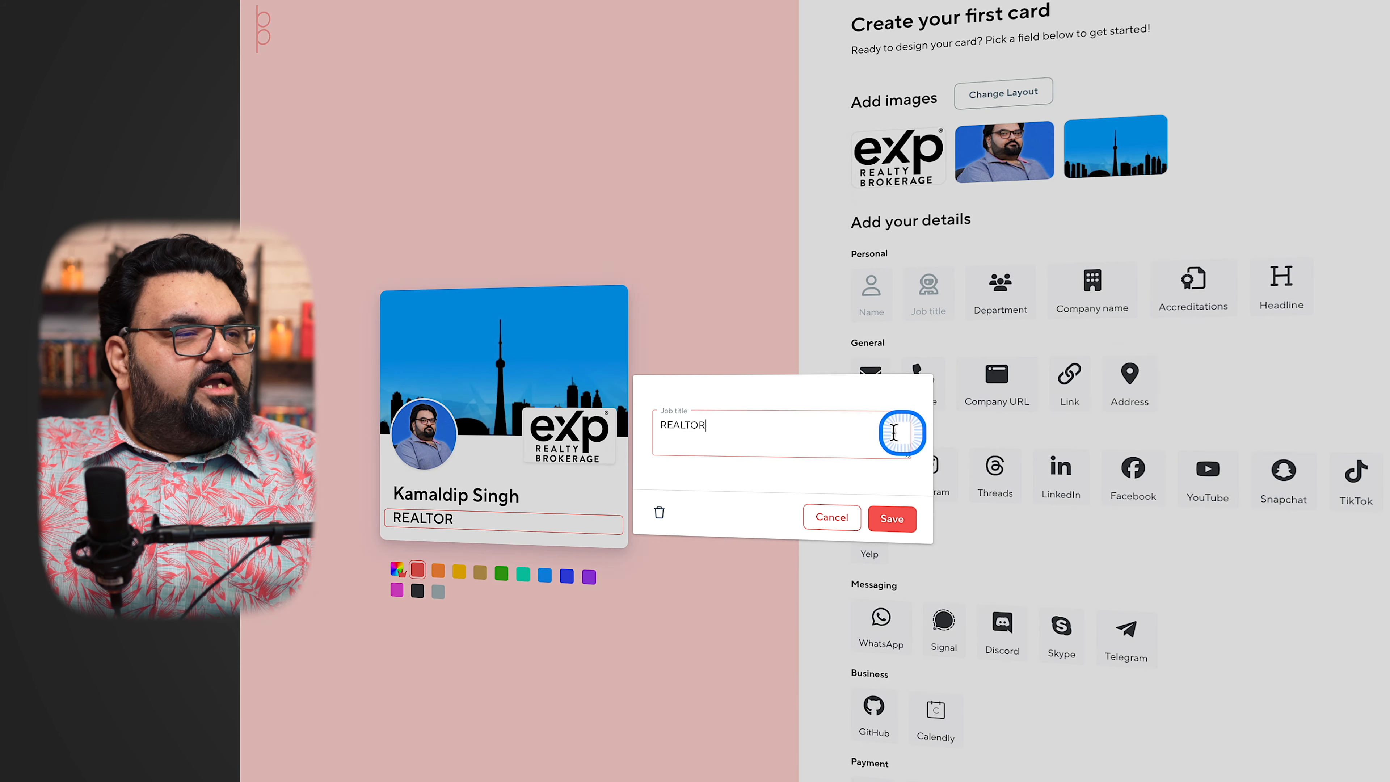
left_click(802, 437)
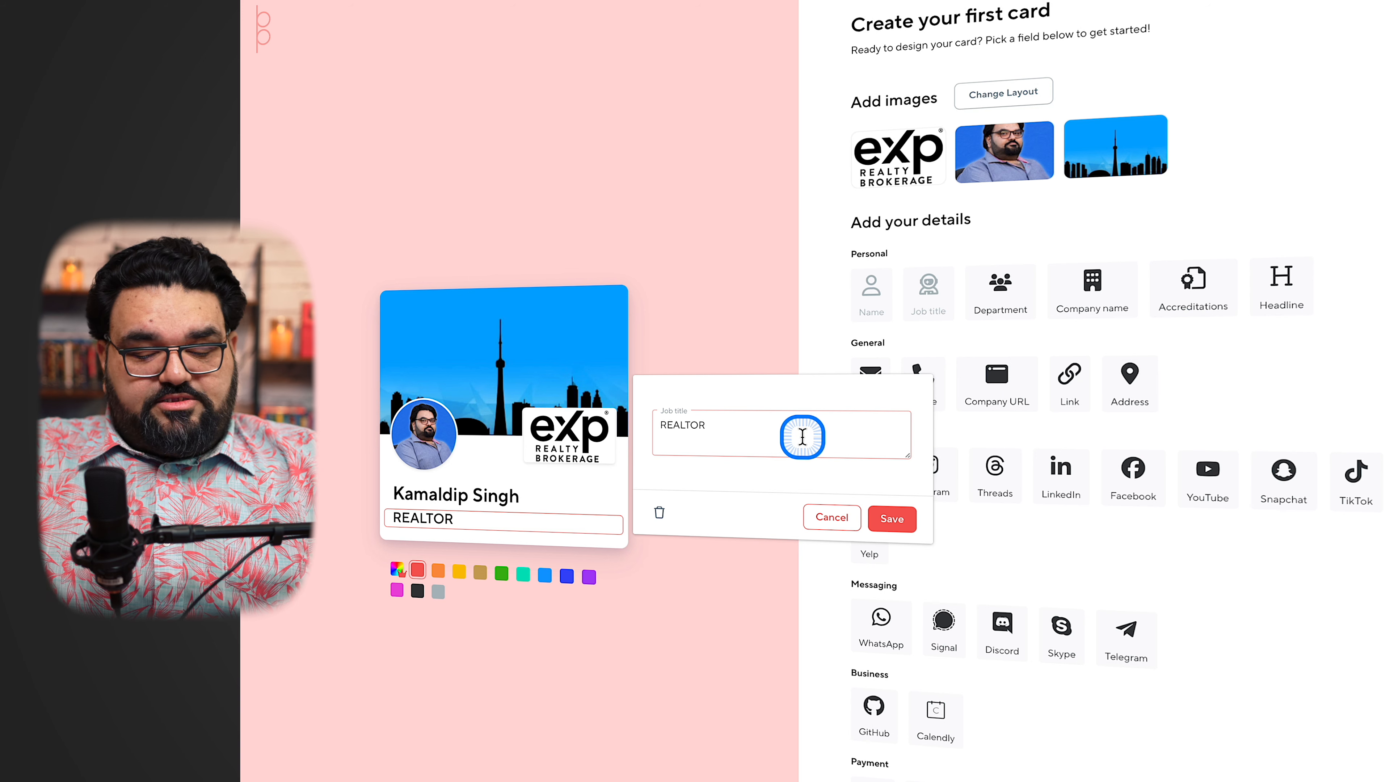
type("®")
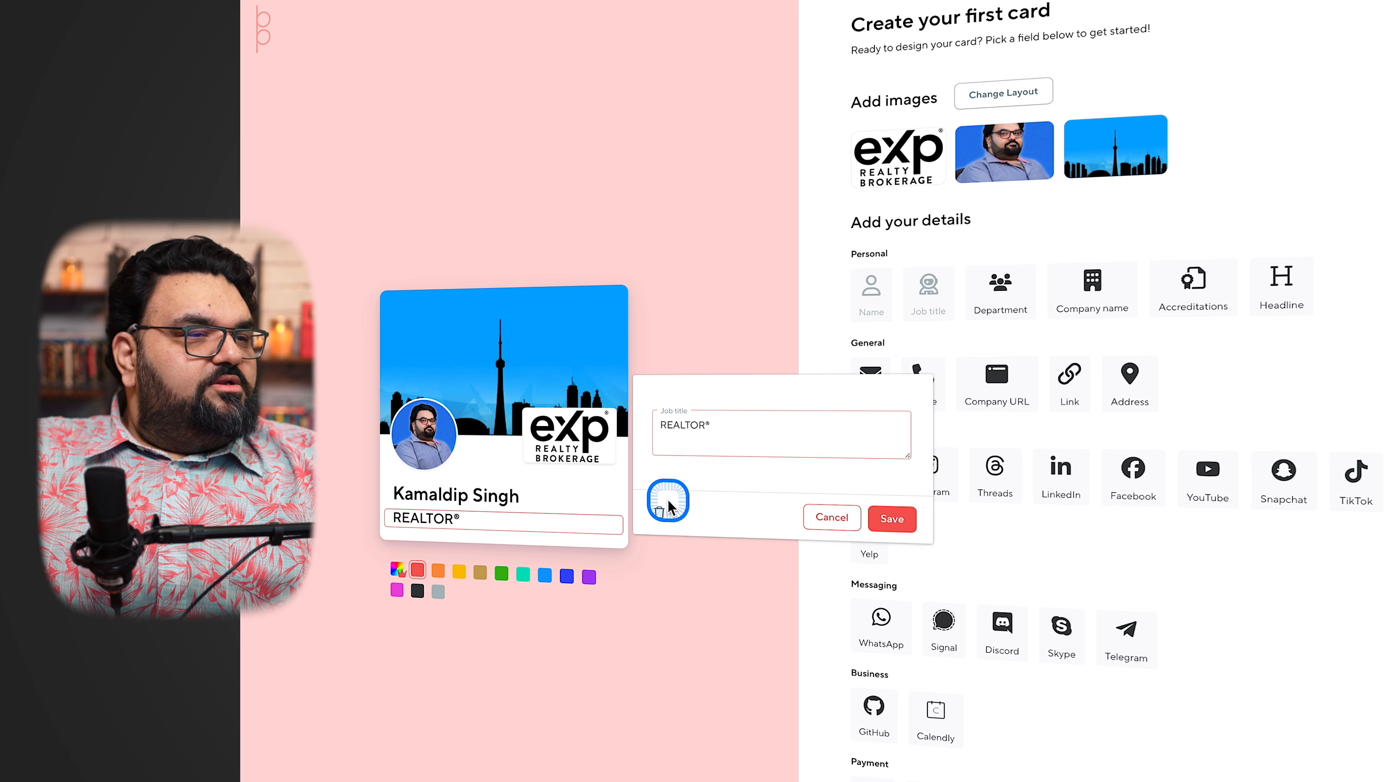
left_click(891, 519)
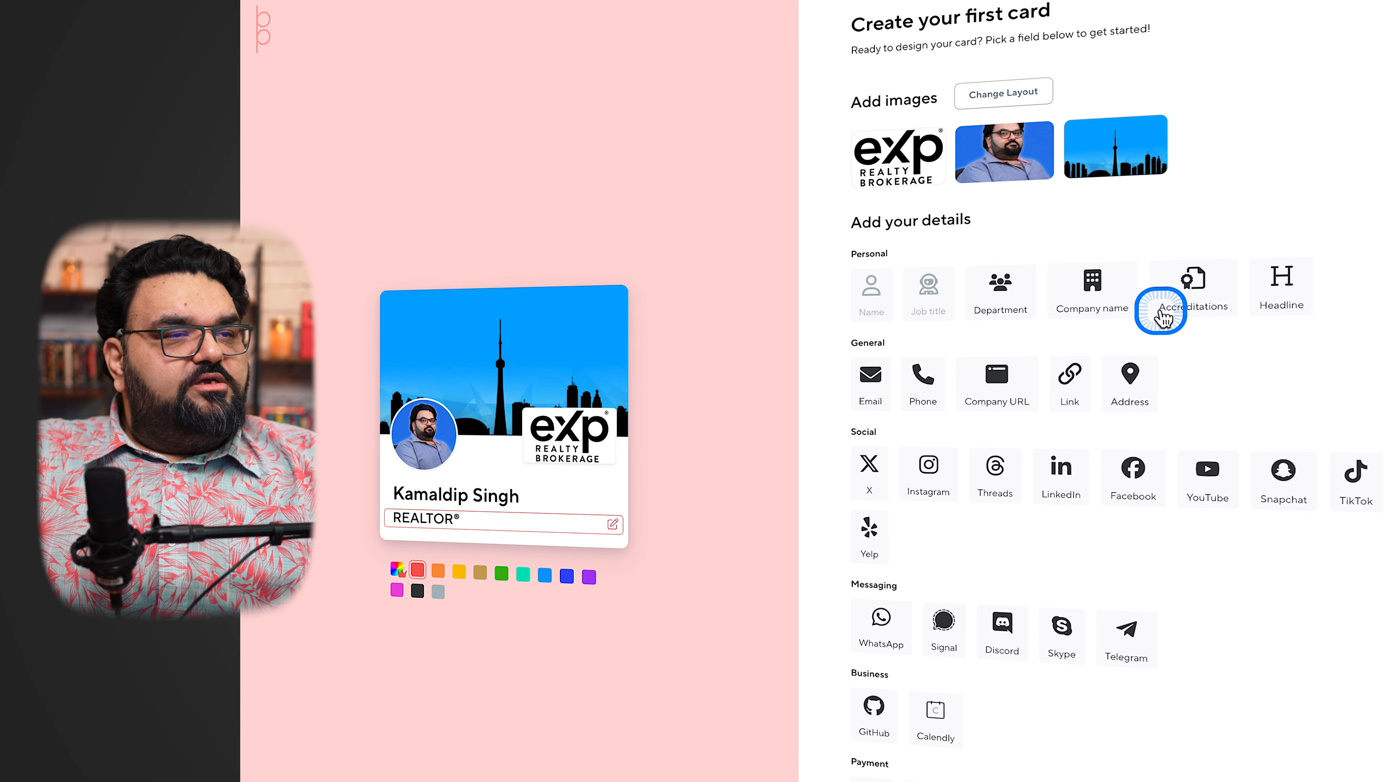
Add the company name "eXp Realty, Brokerage" to the card and save it
left_click(1096, 289)
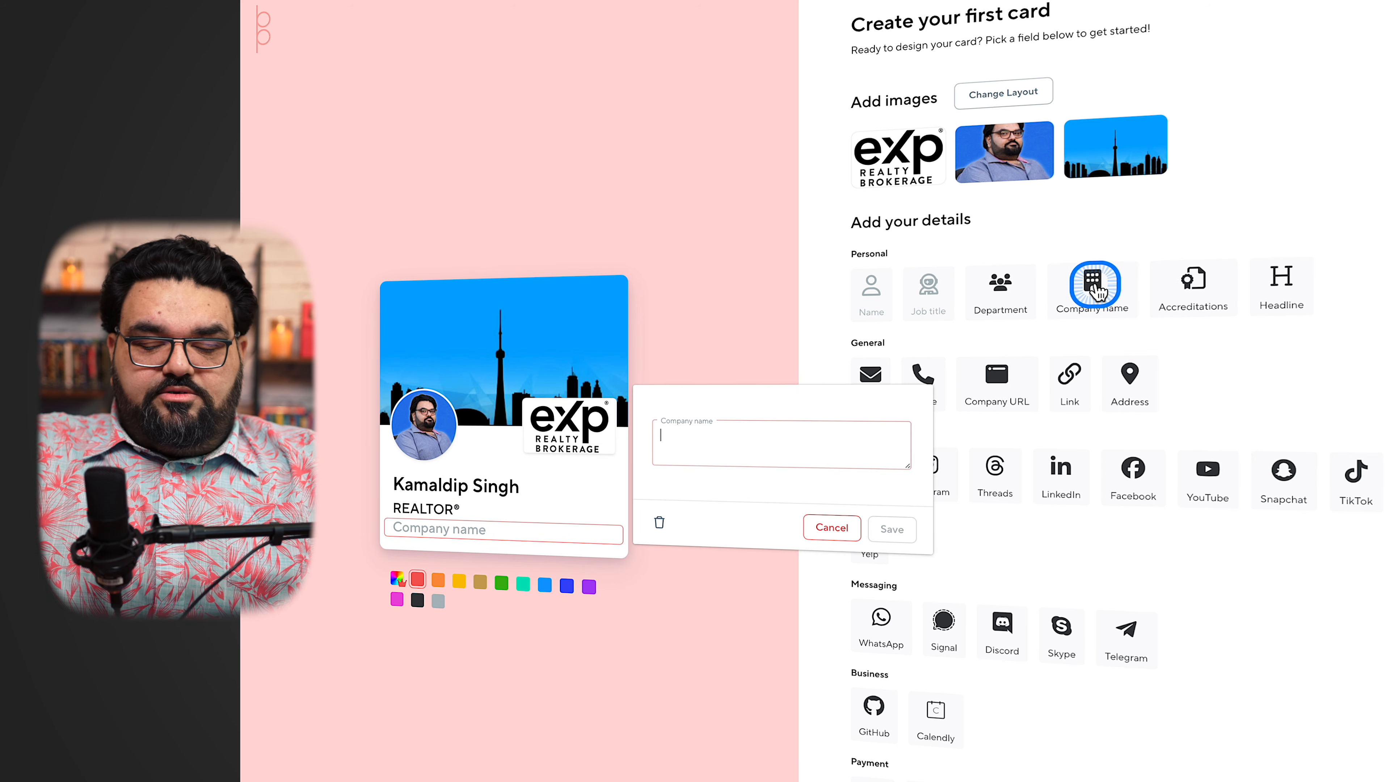
type("eXp Realty, Brokerage")
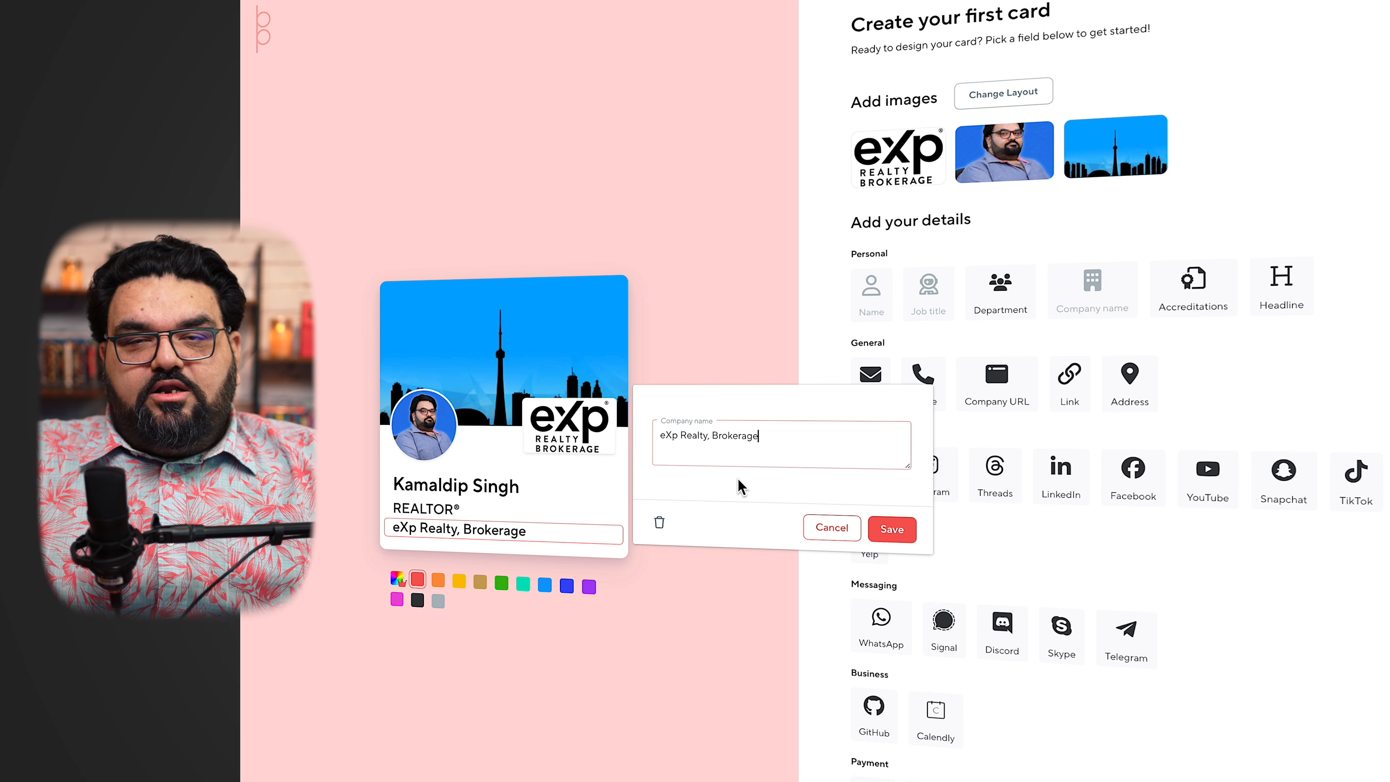
left_click(712, 459)
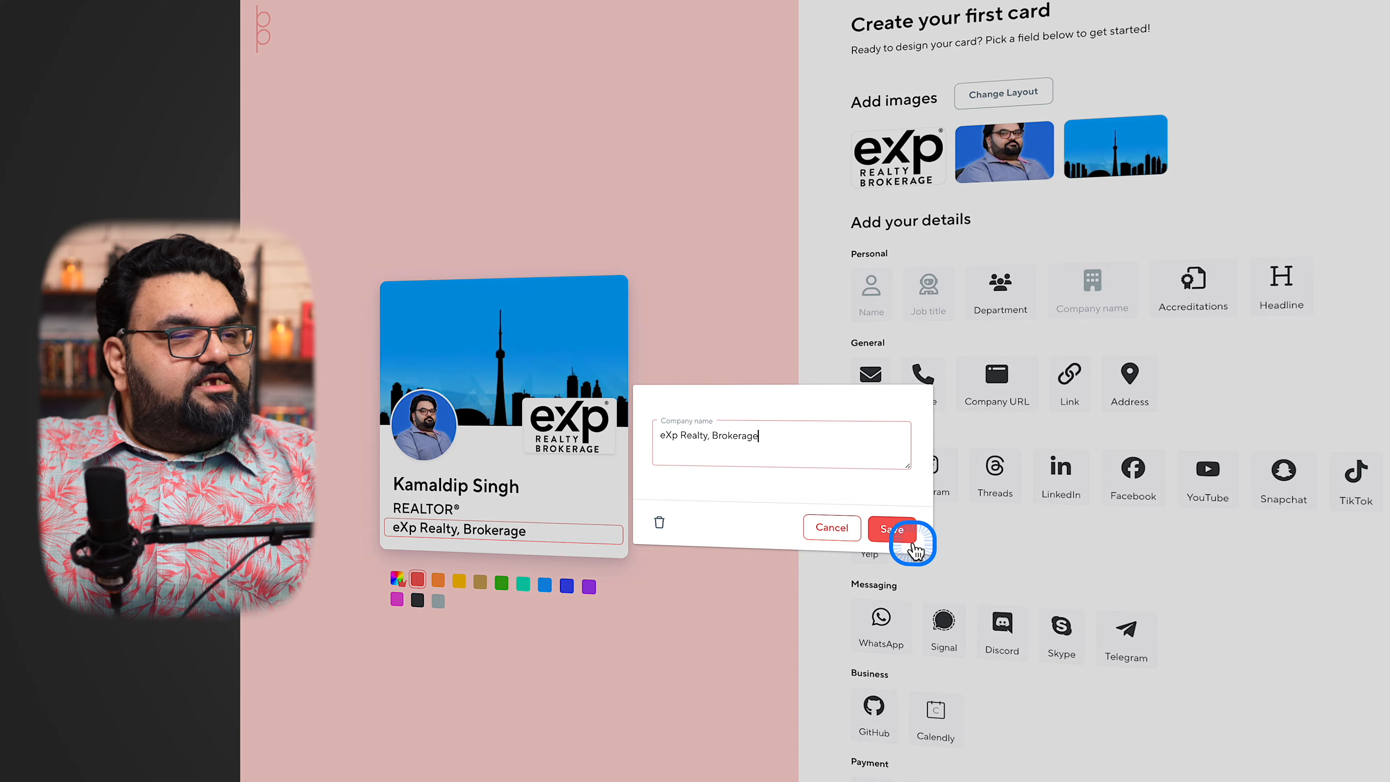
left_click(894, 535)
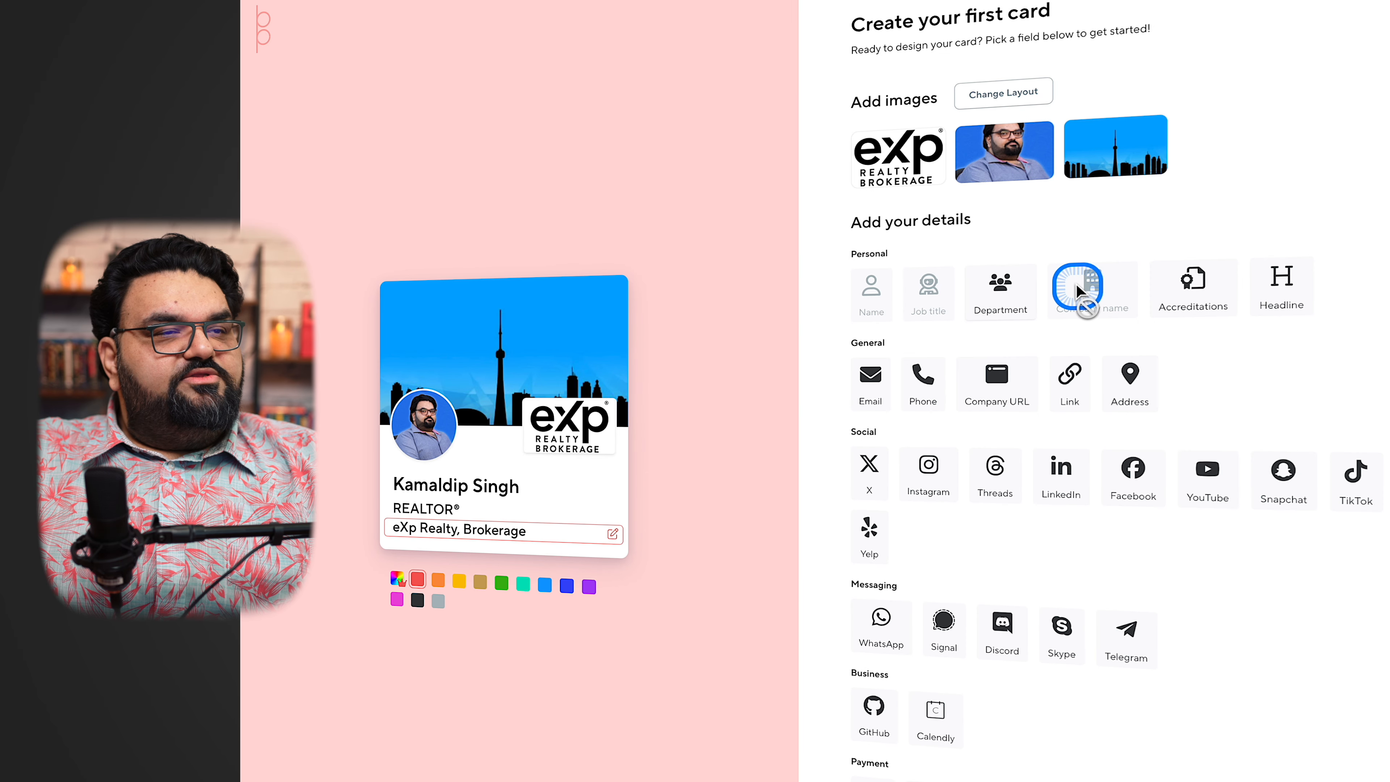
Add the headline "Real Estate, Real Simple" to the card and save it
left_click(1281, 290)
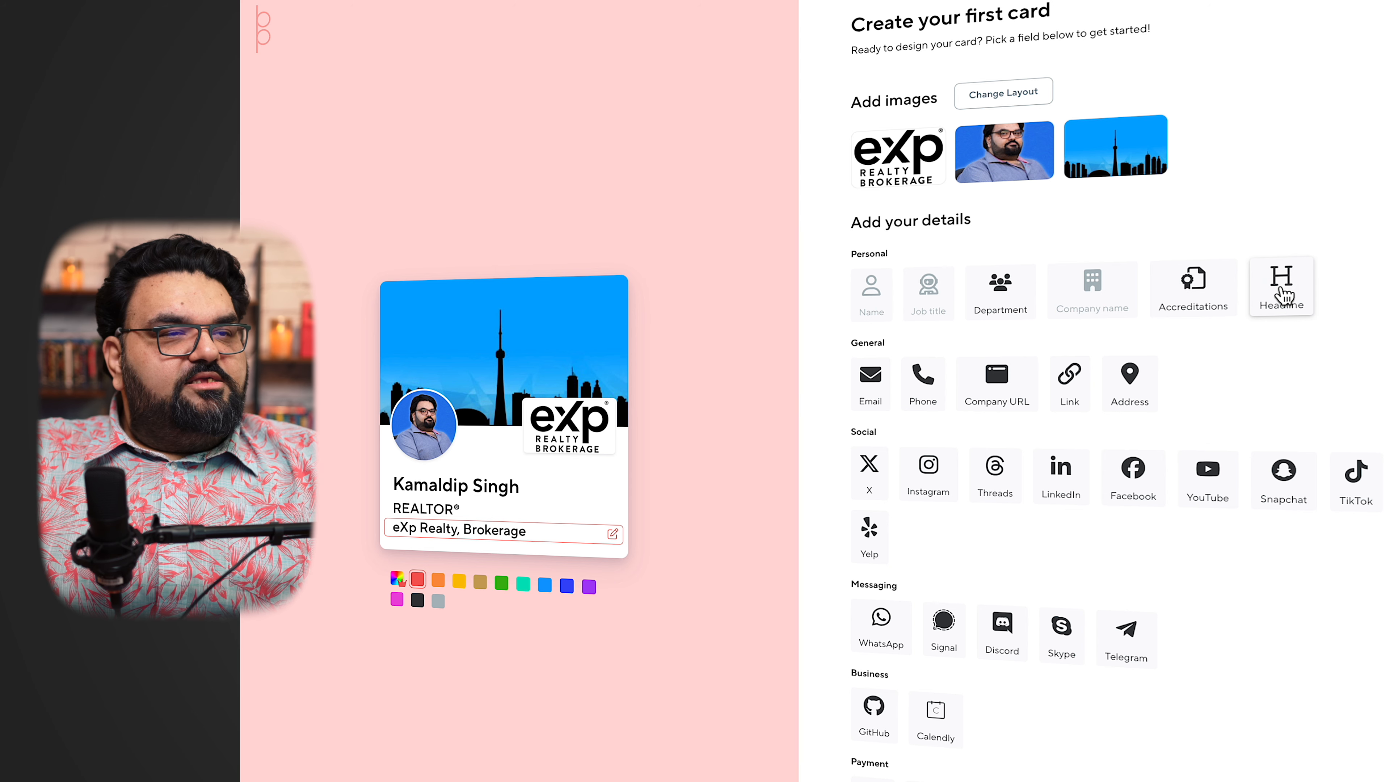
left_click(1282, 293)
type("Real Estate, Real Simple")
left_click(728, 505)
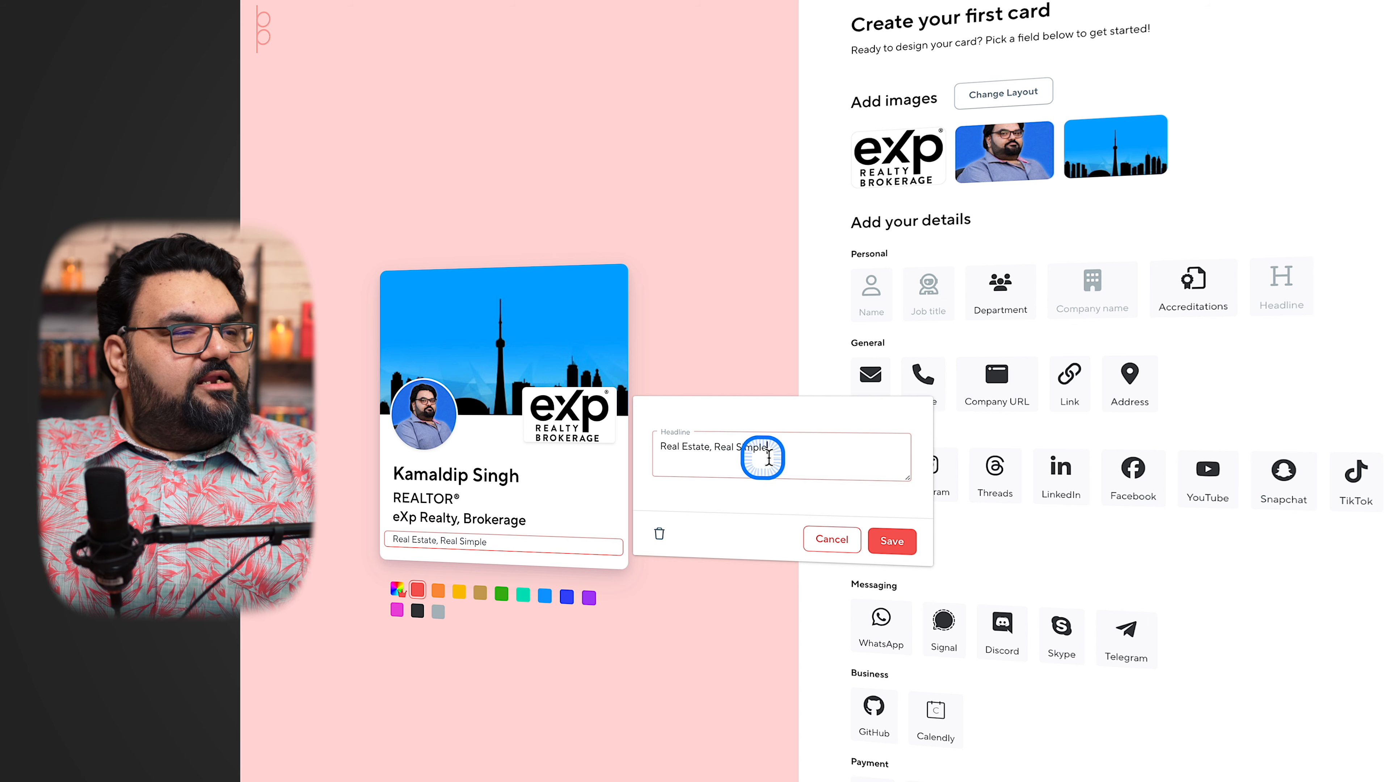
left_click(905, 538)
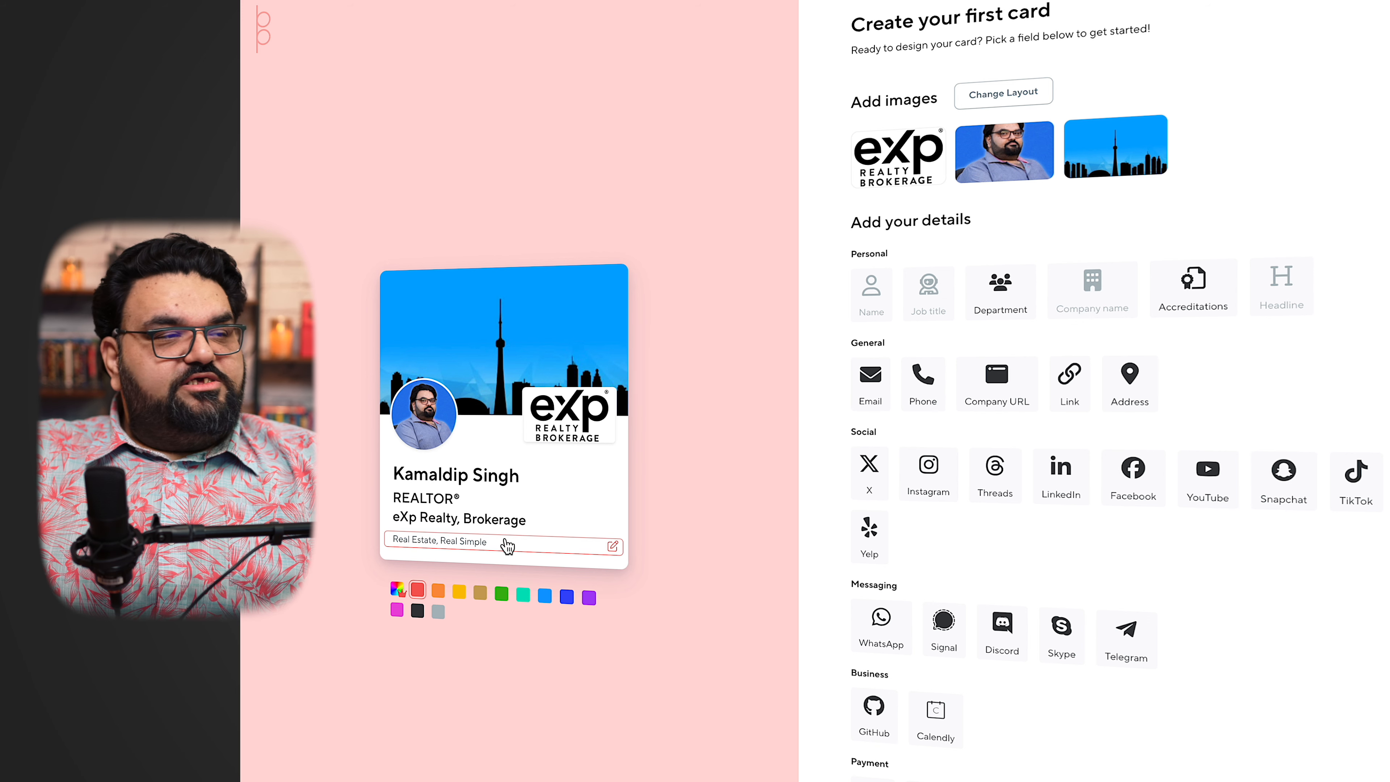
left_click(478, 556)
left_click(616, 553)
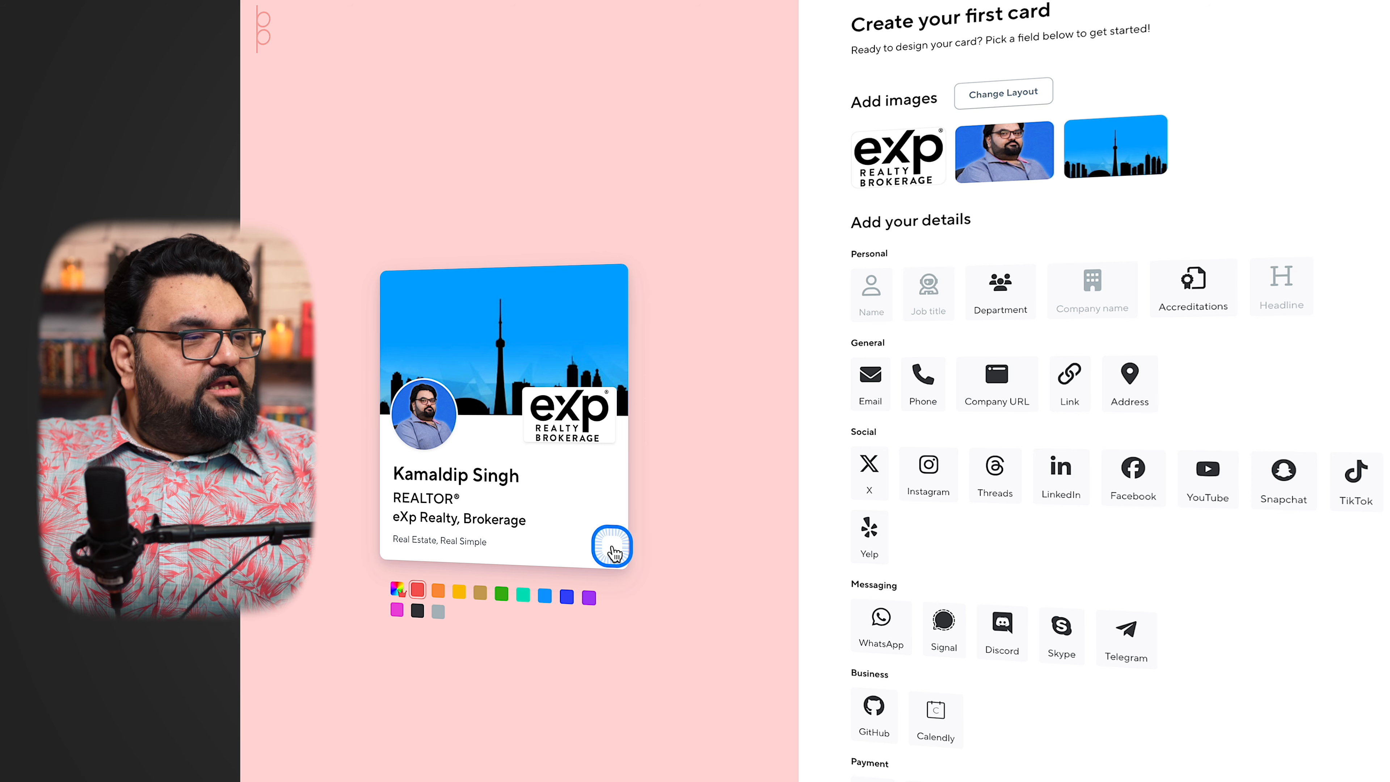
left_click(615, 551)
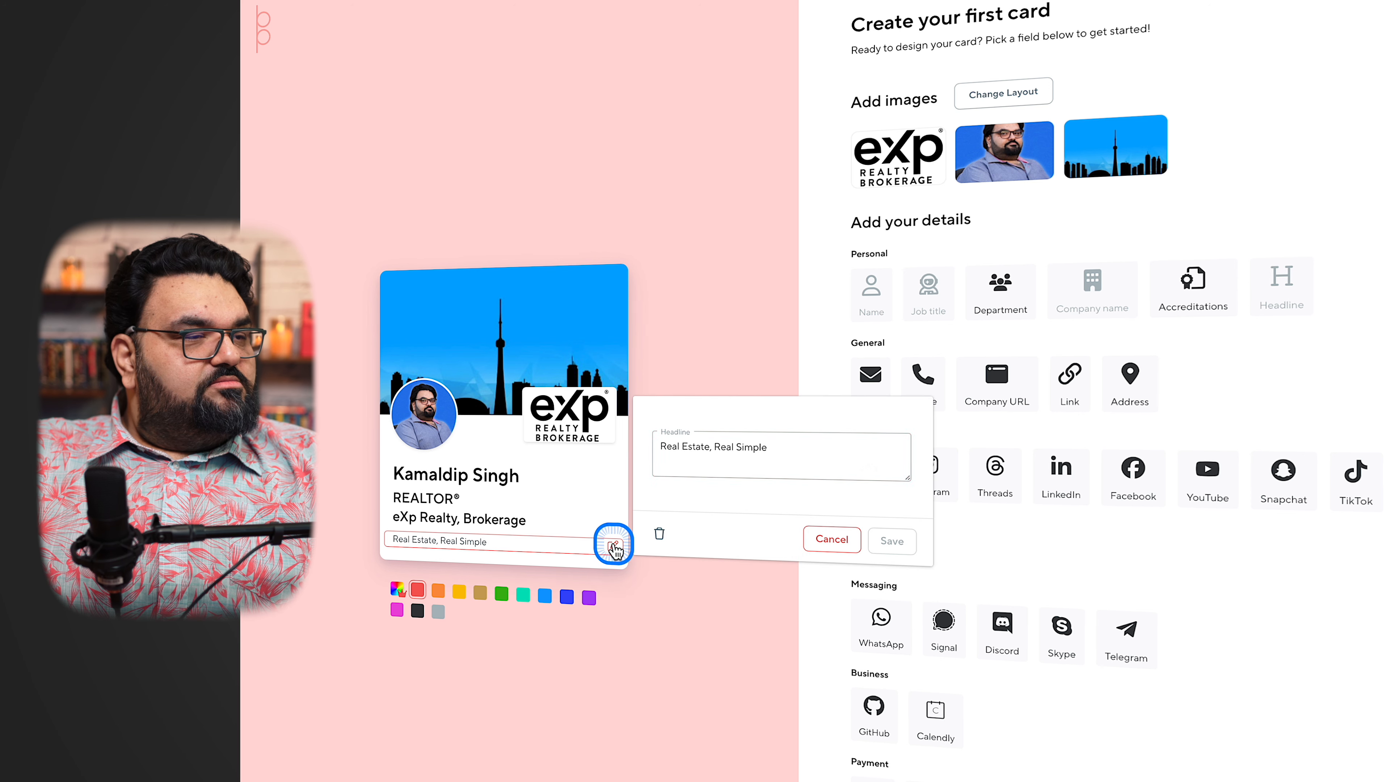
left_click(742, 447)
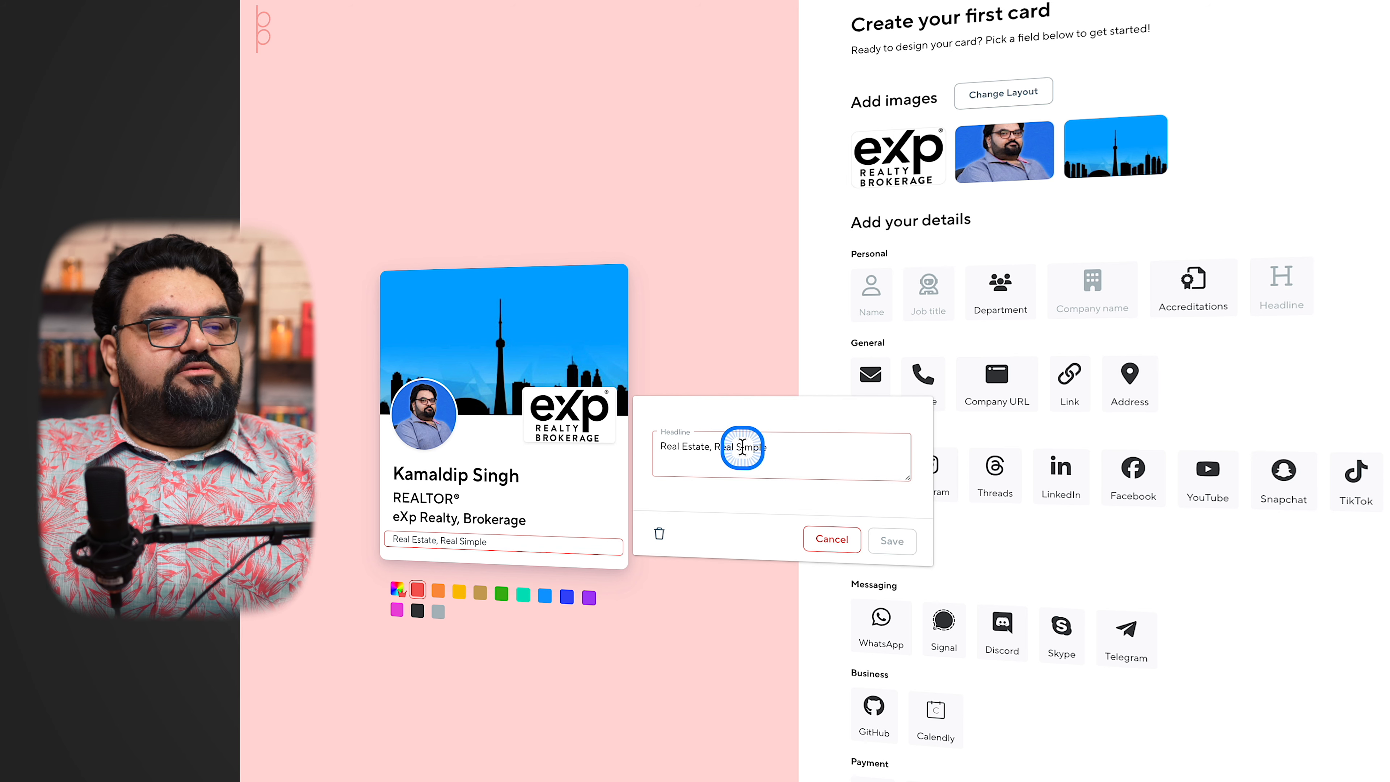
left_click(833, 544)
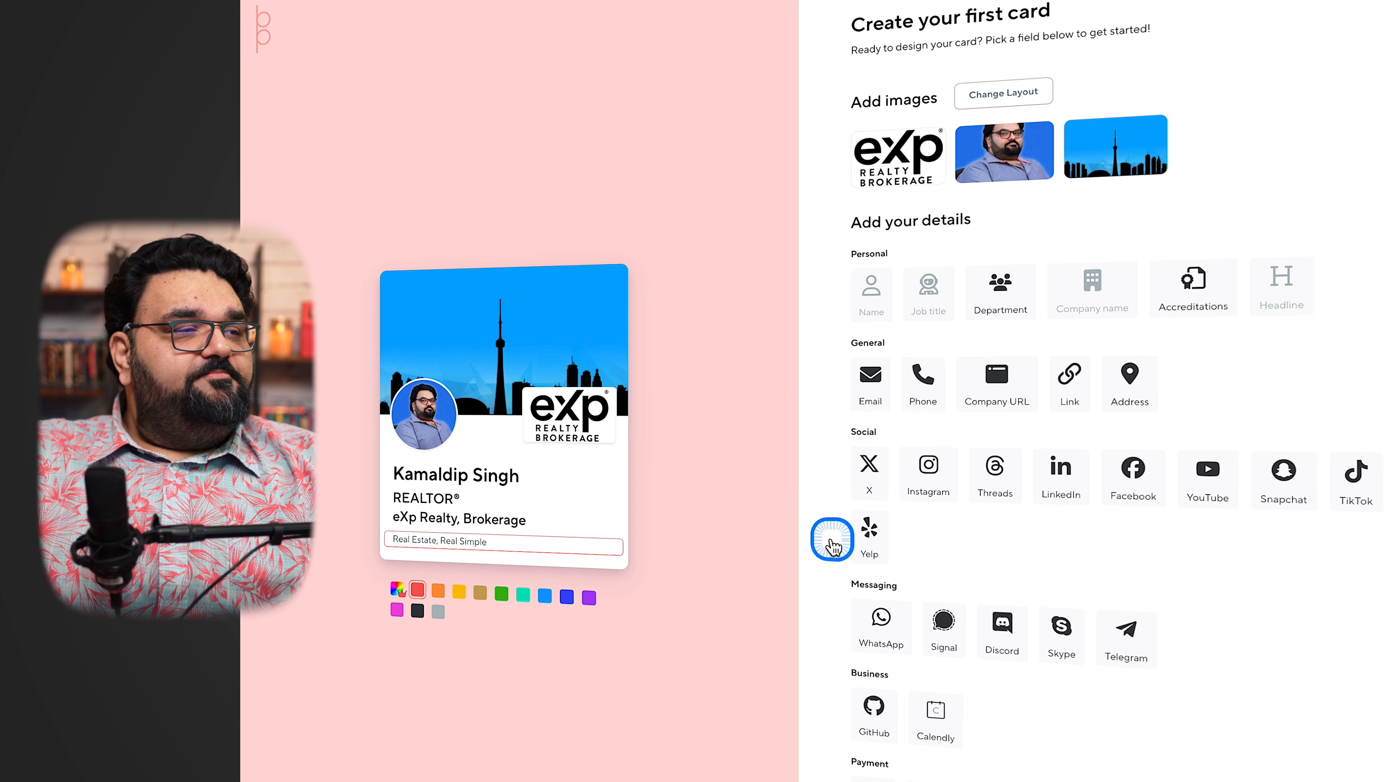
Add the contact's email address to the card with the label Work, and save it
left_click(881, 382)
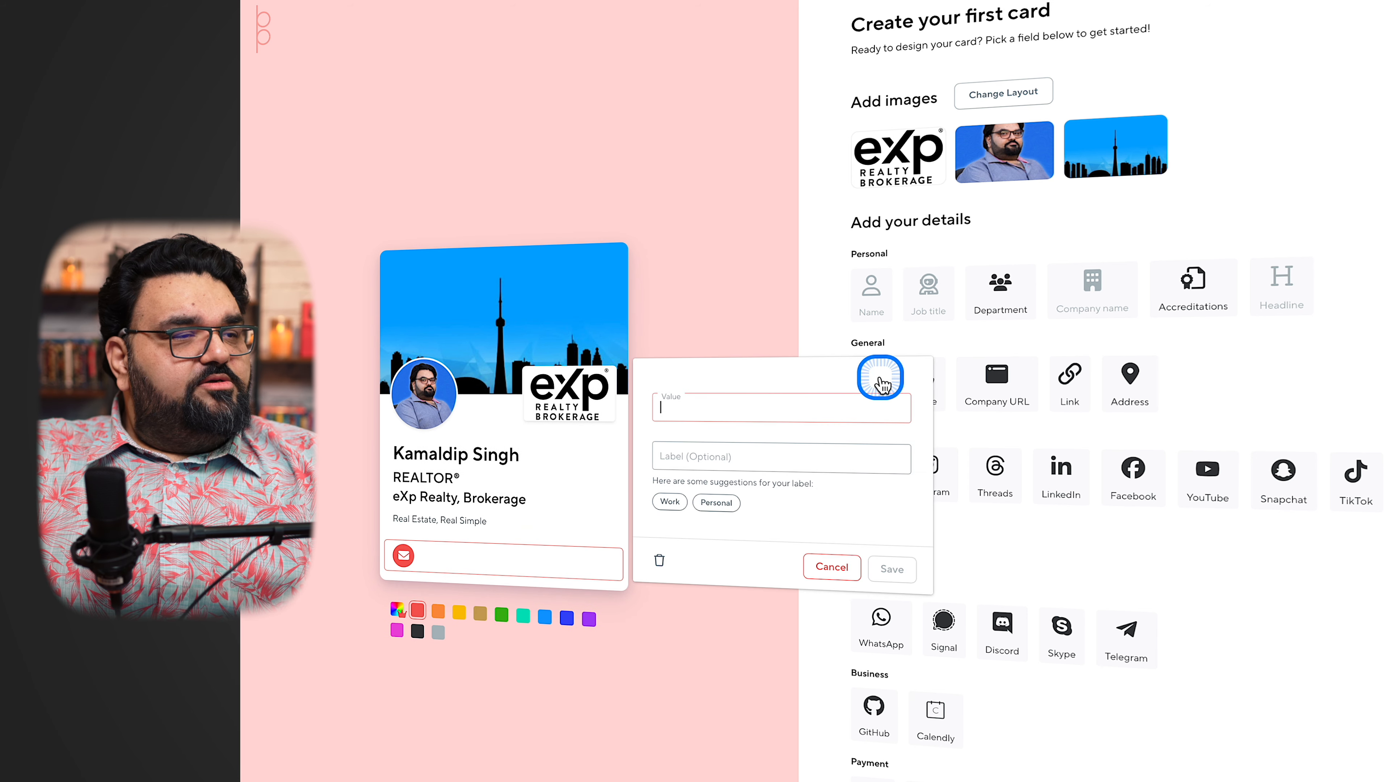
key("ctrl+v")
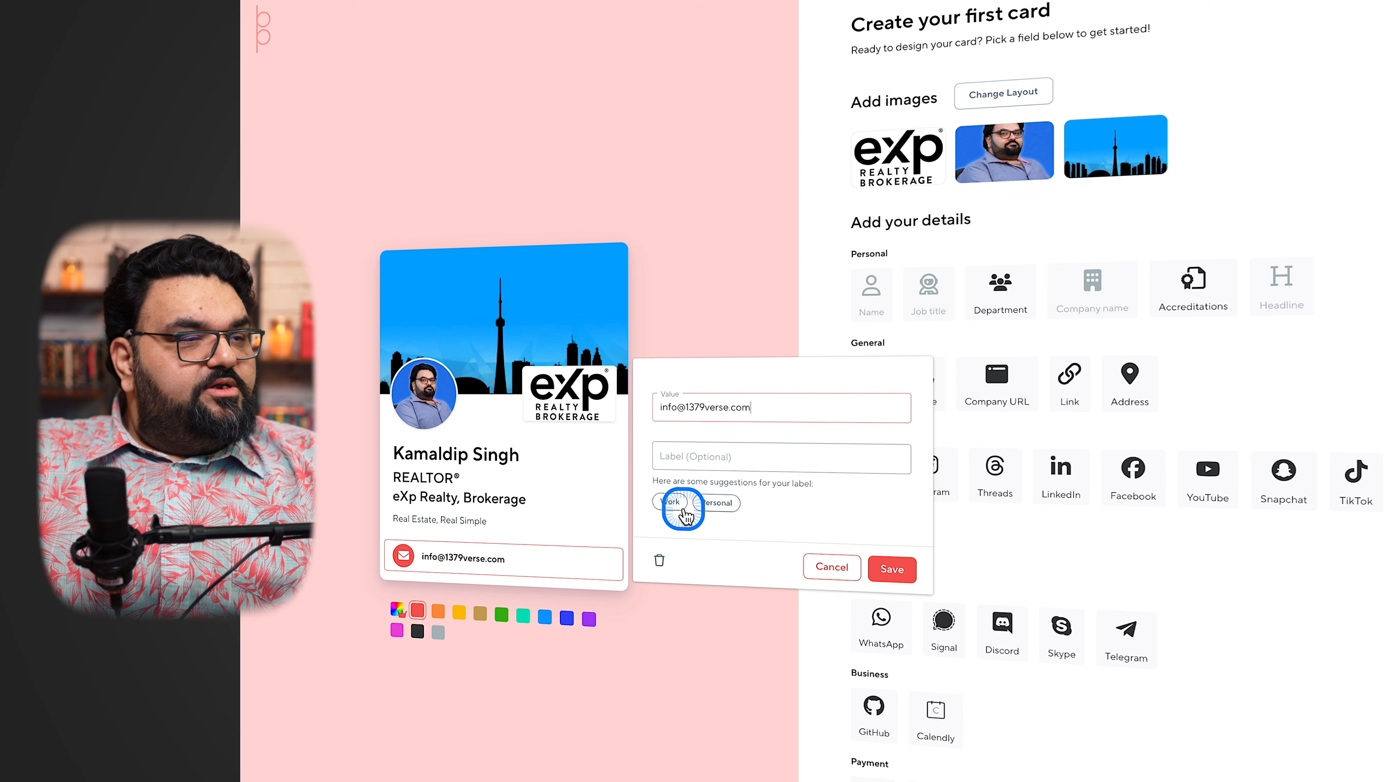
left_click(758, 458)
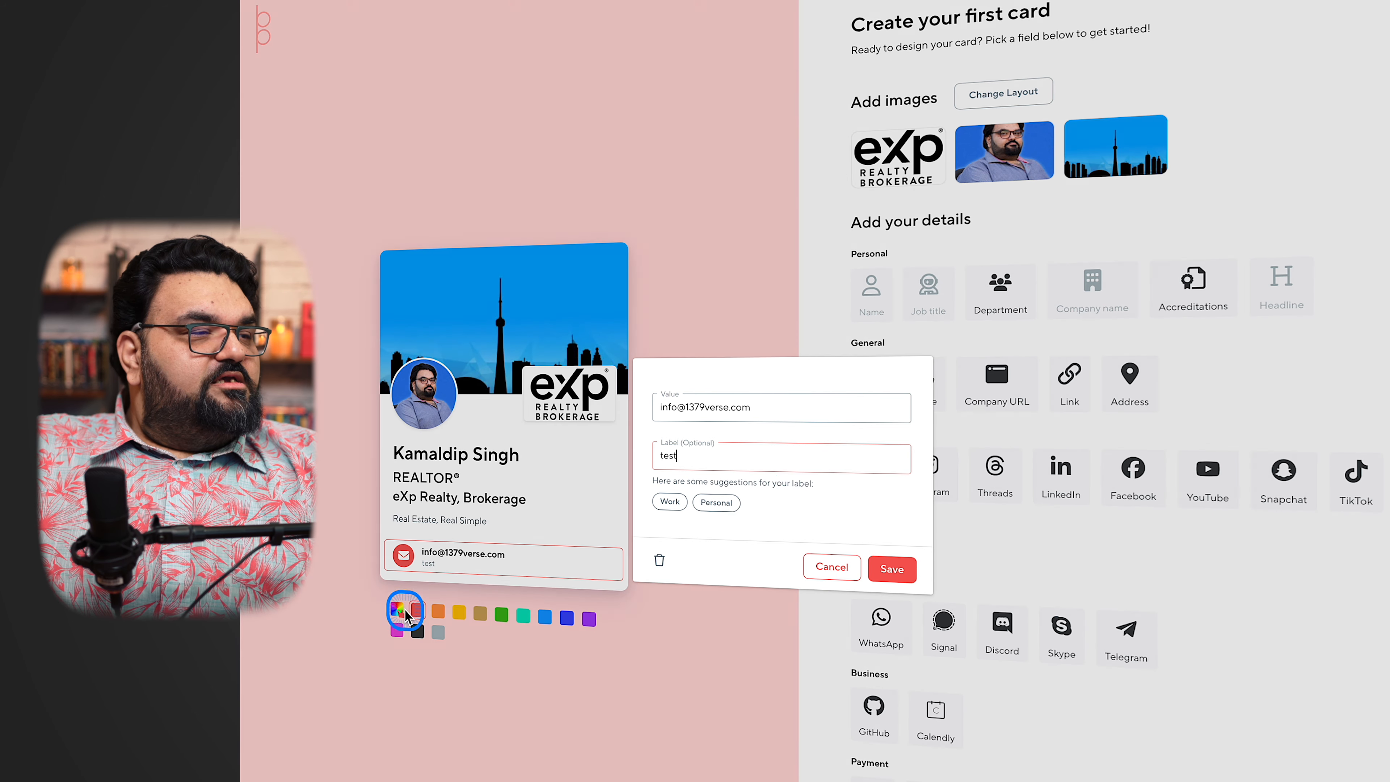
left_click(426, 579)
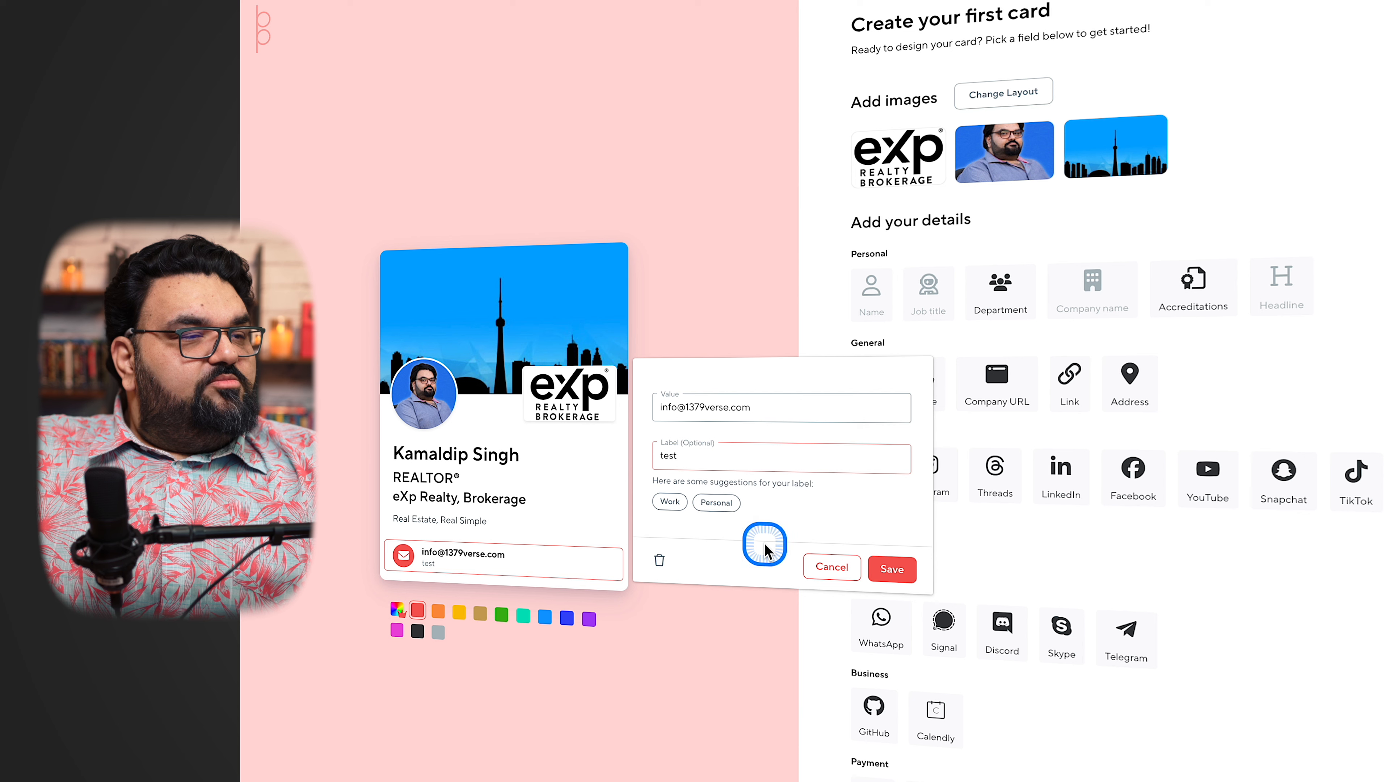
left_click(668, 502)
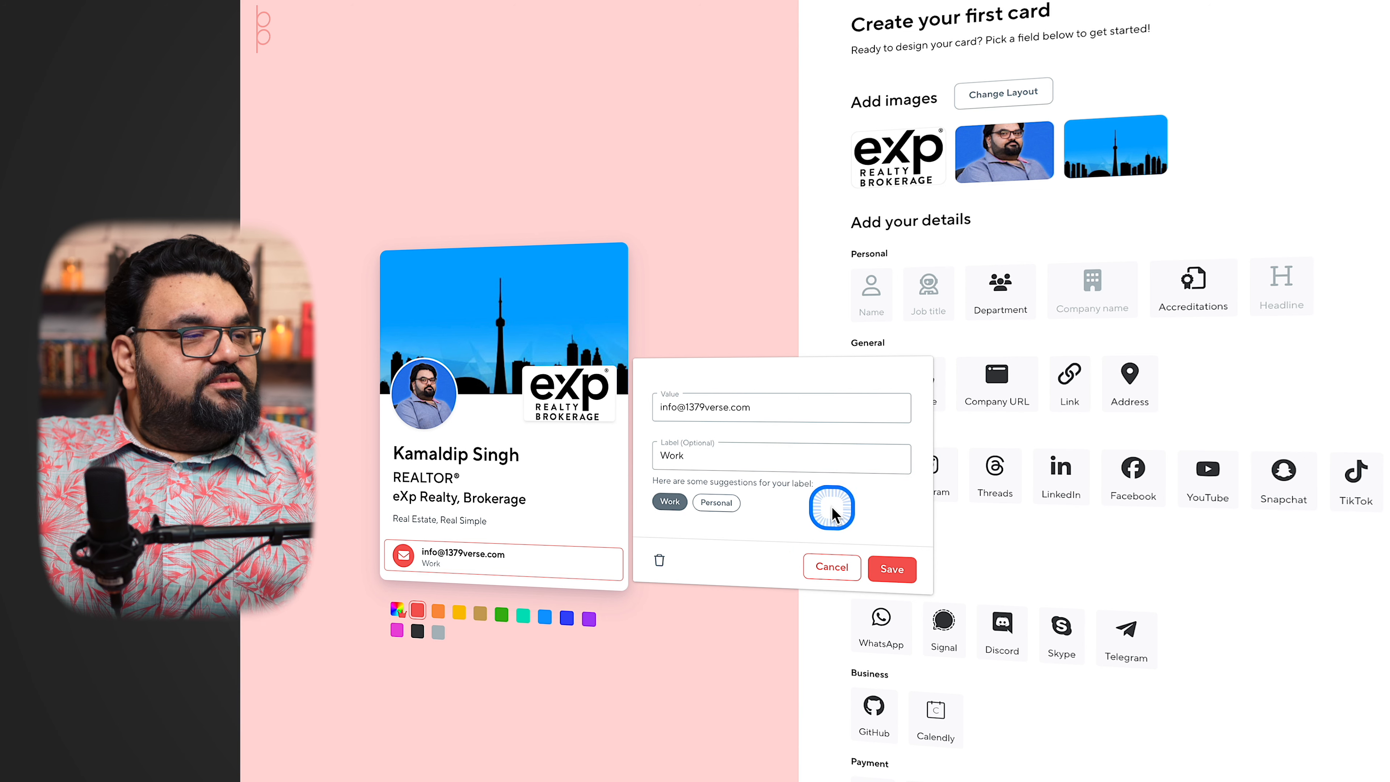
left_click(891, 569)
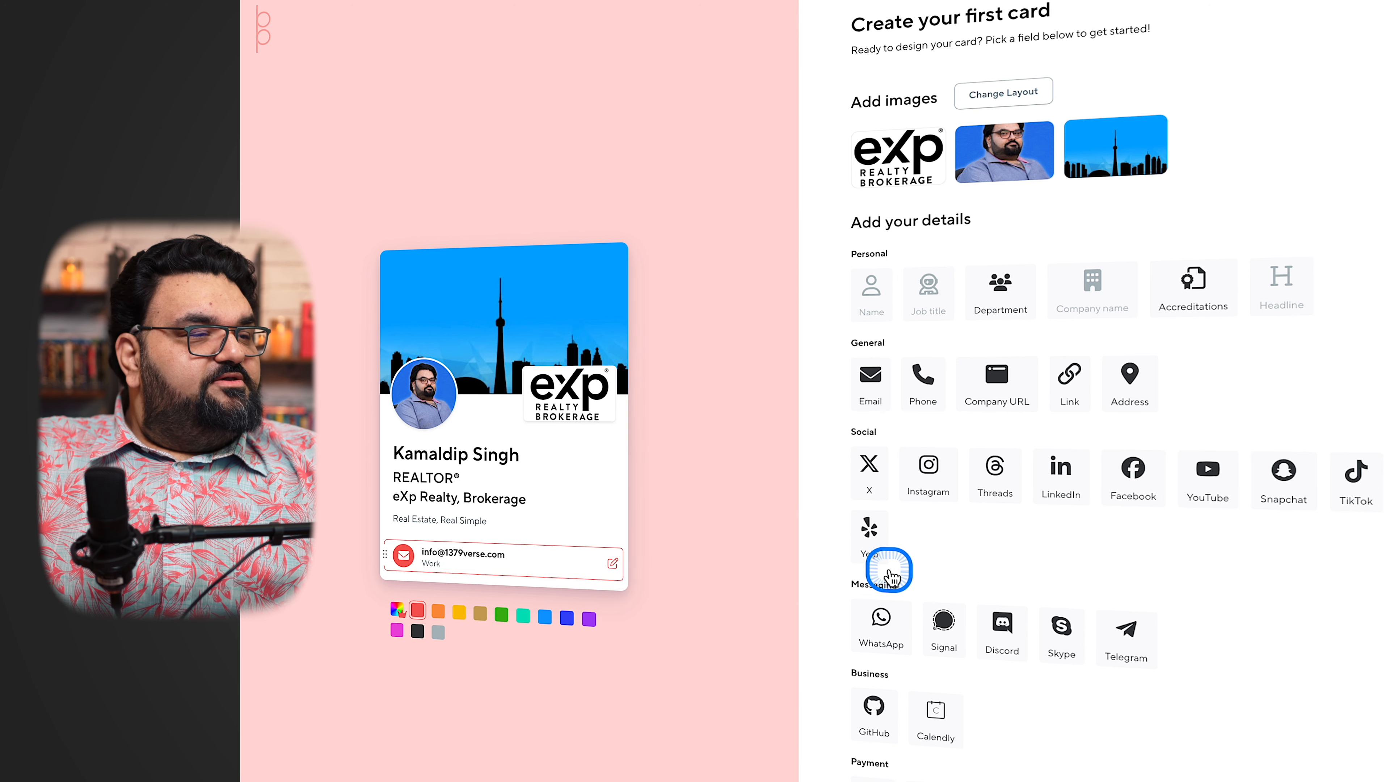
Add the contact's phone number to the card with the label Mobile, save it, and move it above the email
left_click(918, 384)
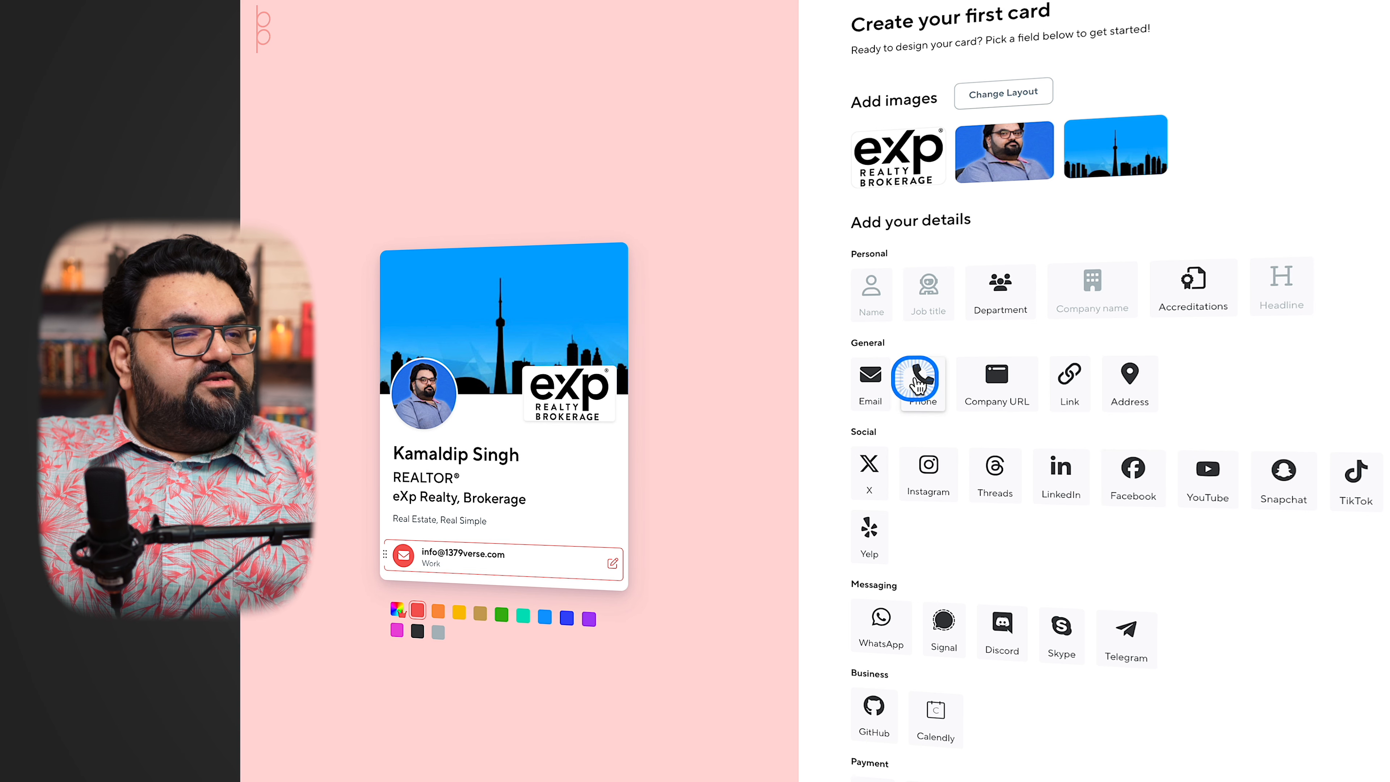
left_click(917, 382)
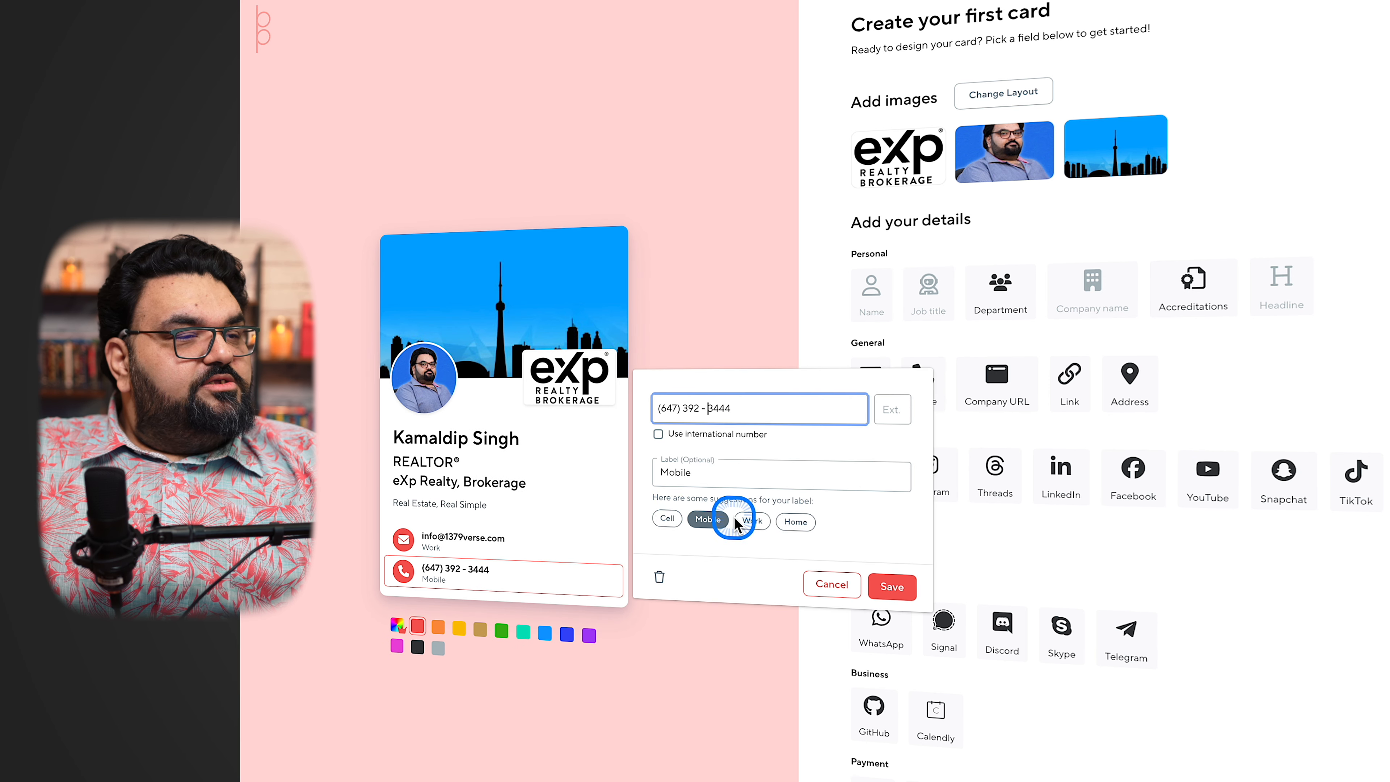
left_click(706, 524)
left_click(705, 524)
left_click(886, 588)
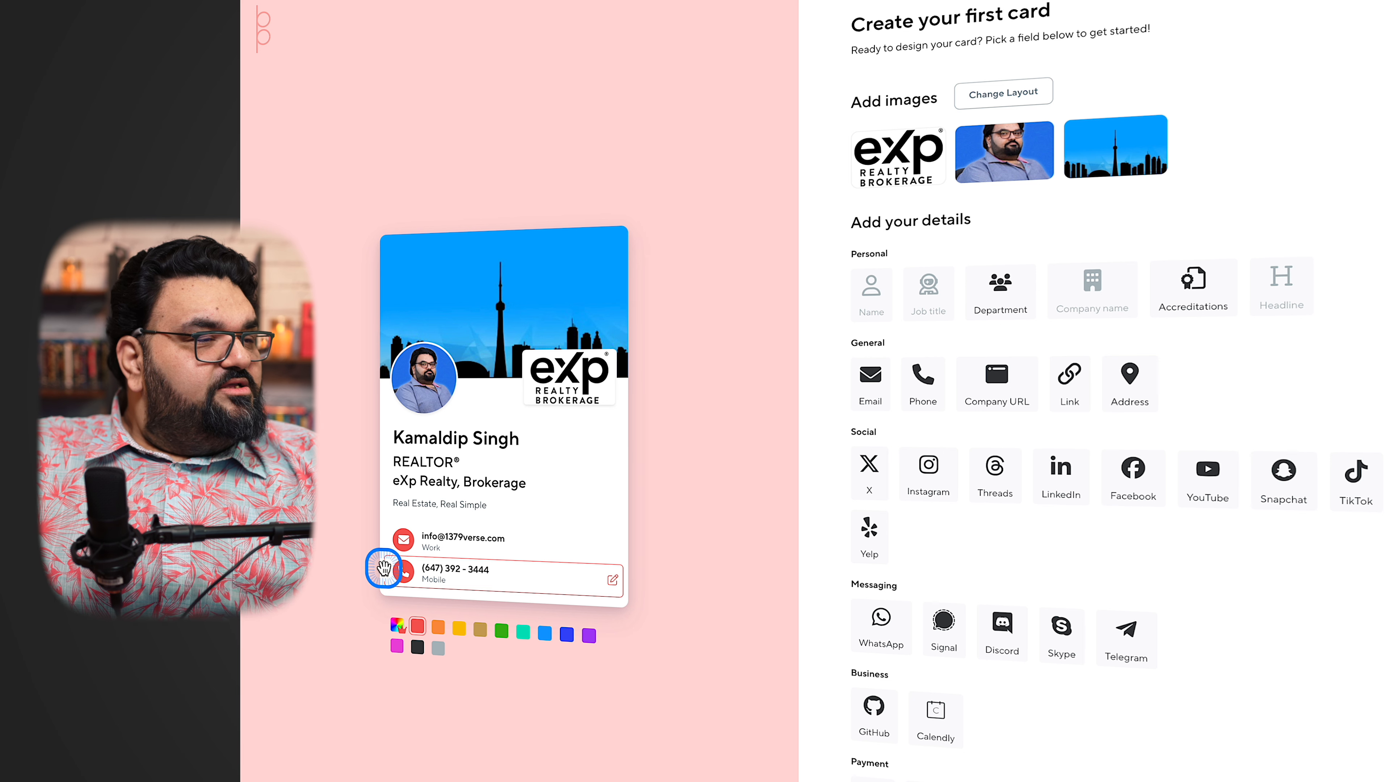
left_click_drag(384, 565, 386, 524)
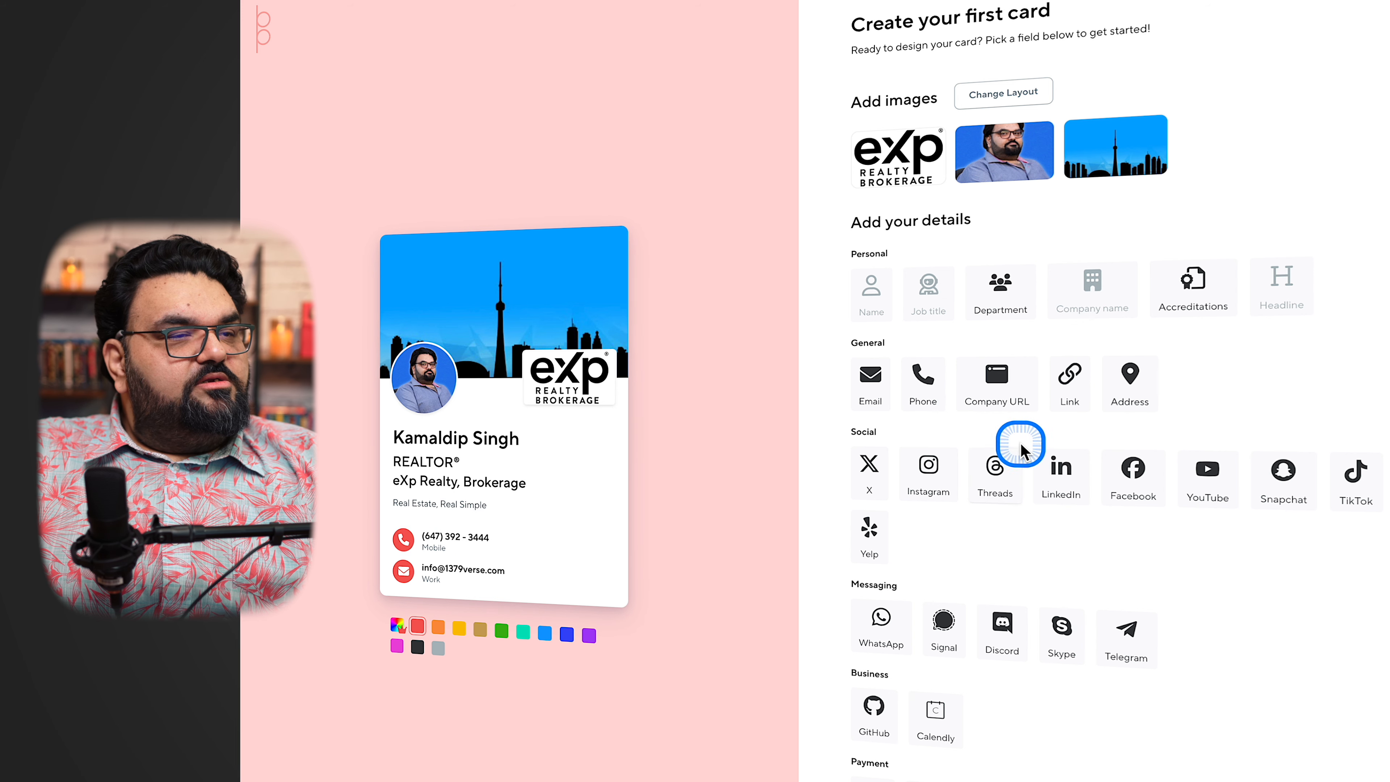
left_click(1000, 377)
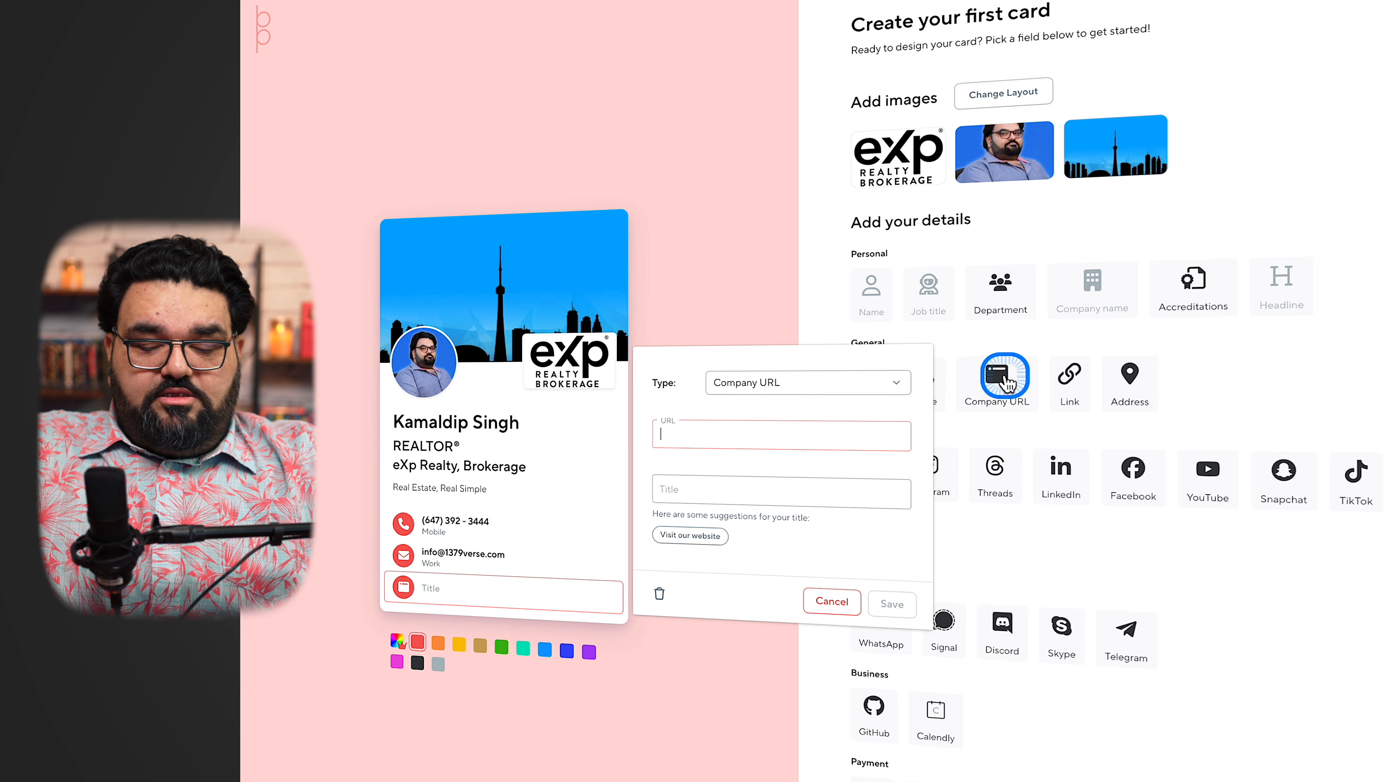
type("www.1379verse.com")
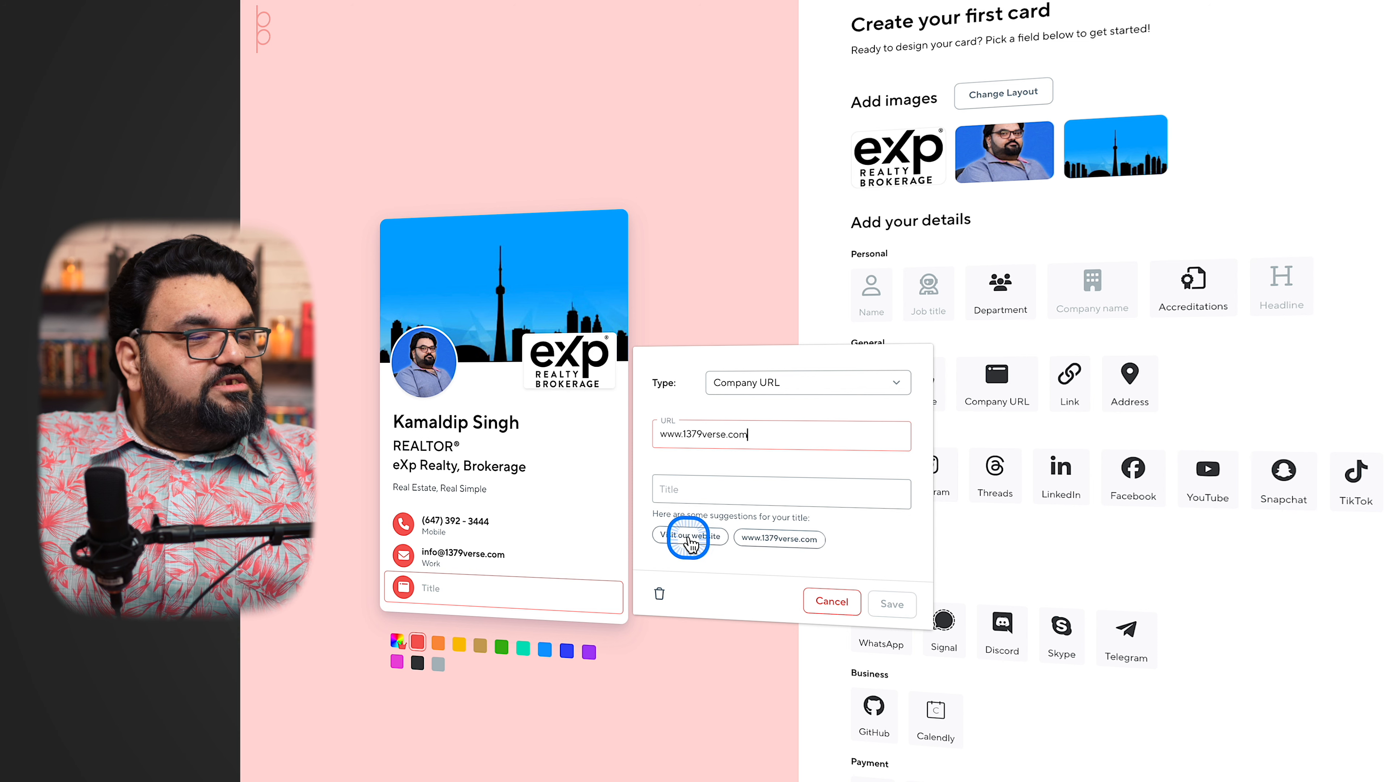
left_click(769, 542)
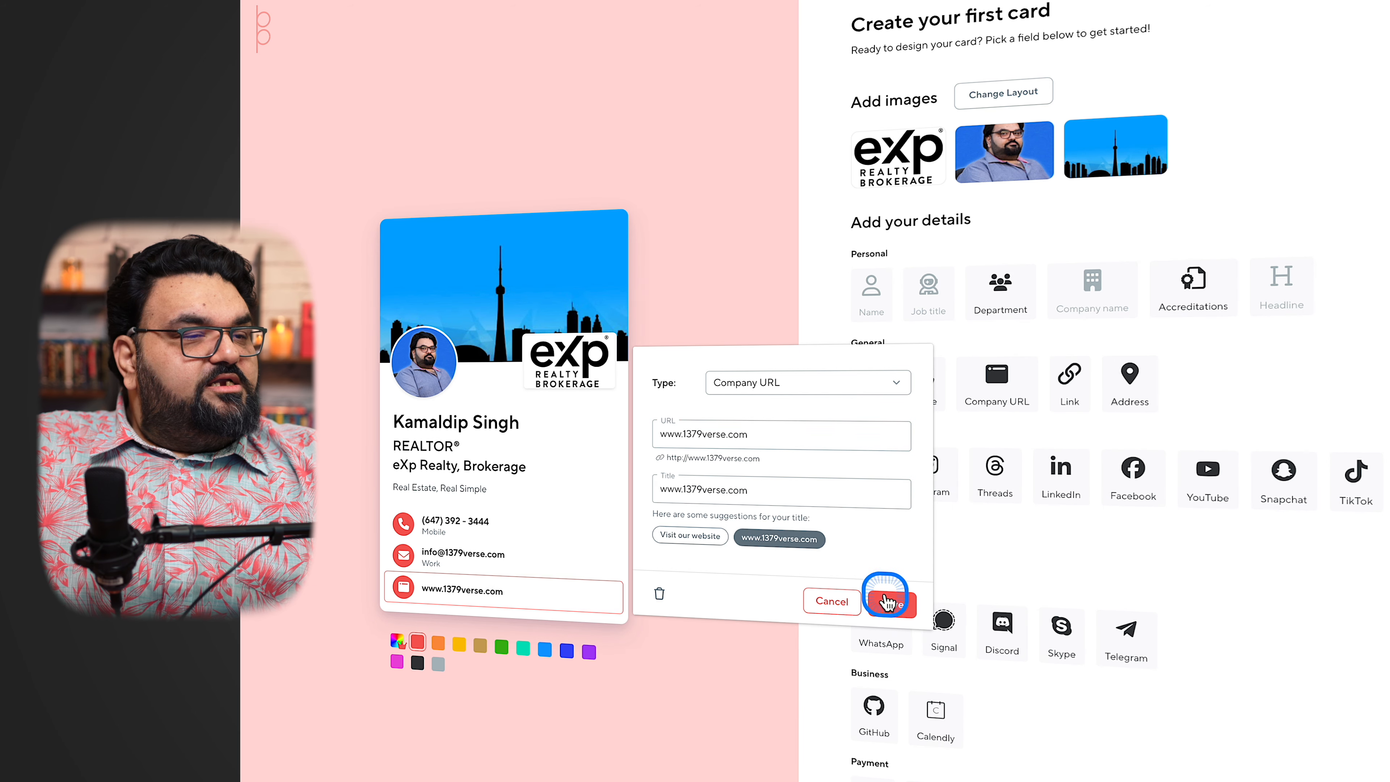
left_click(888, 603)
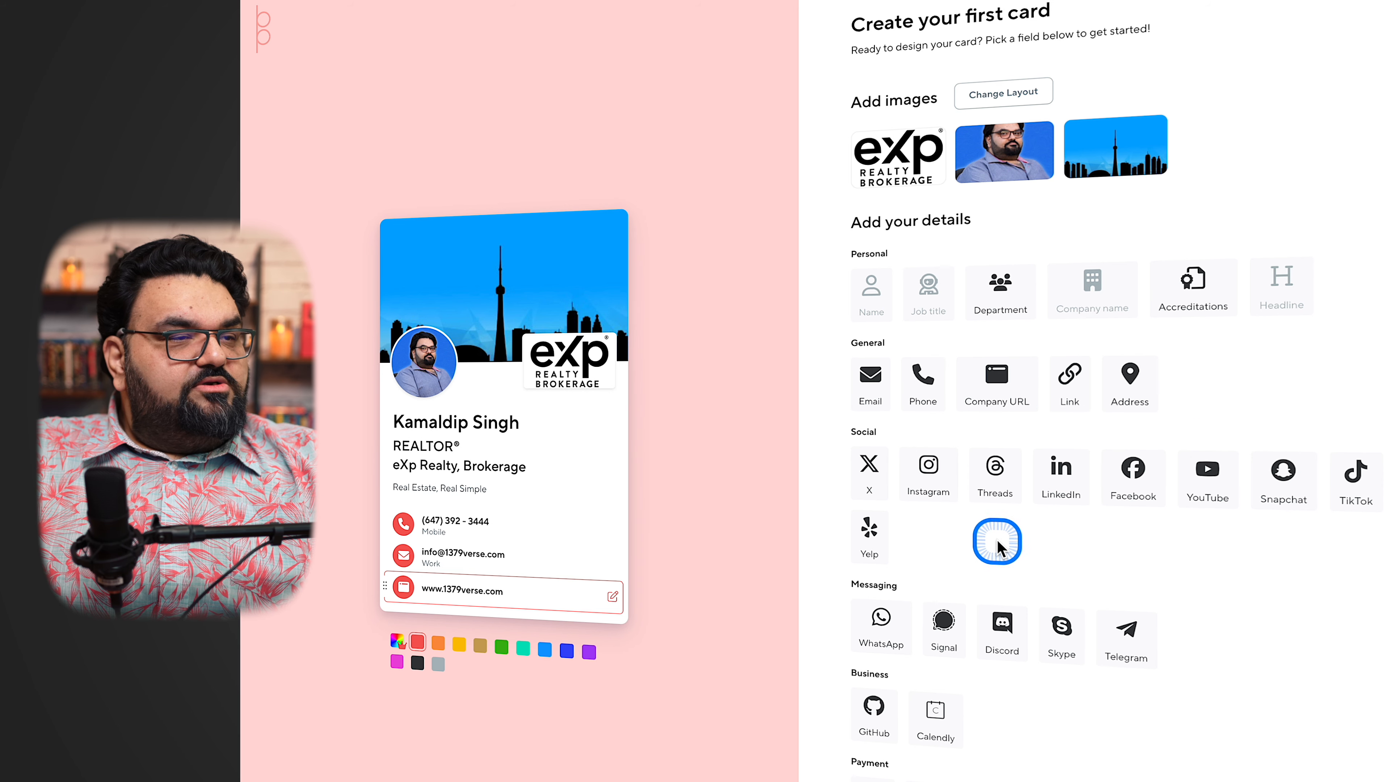
left_click(931, 465)
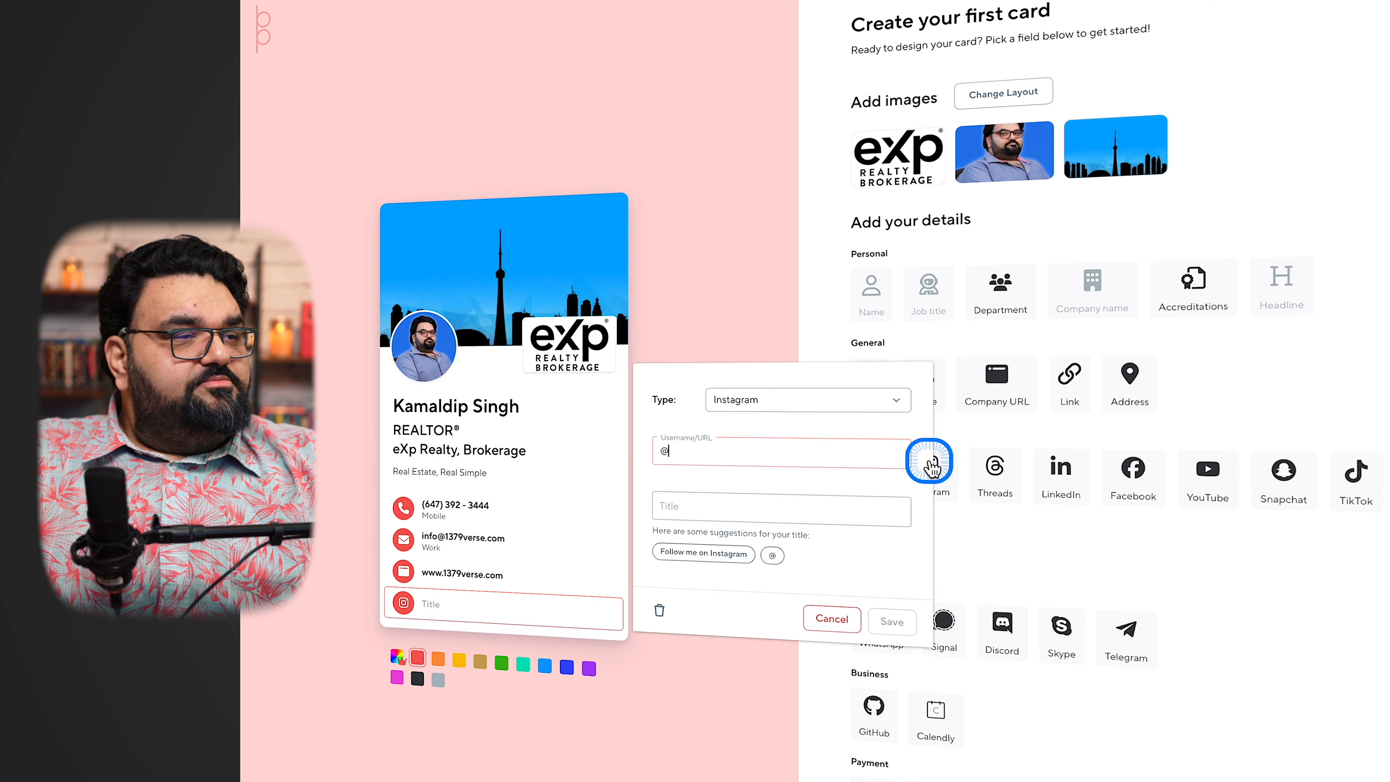
left_click(725, 447)
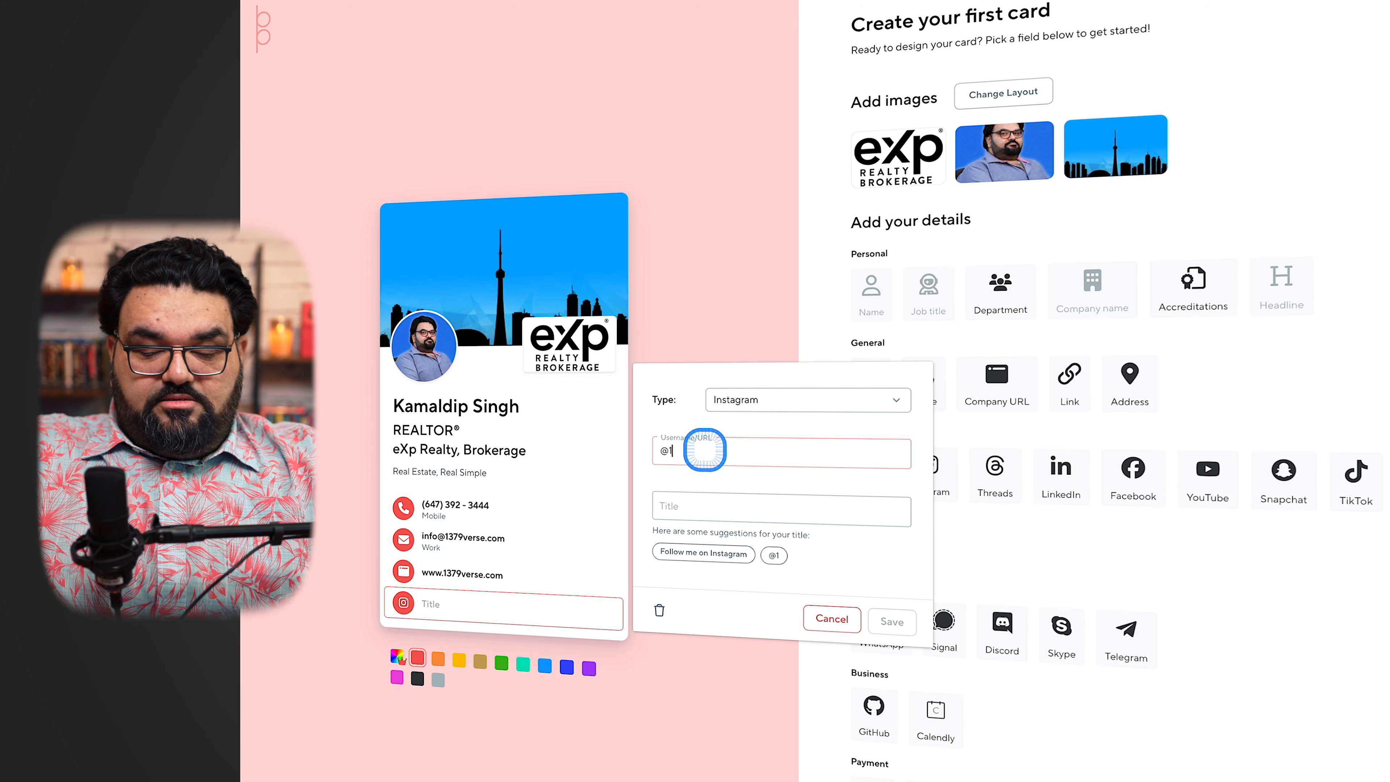
type("379verse")
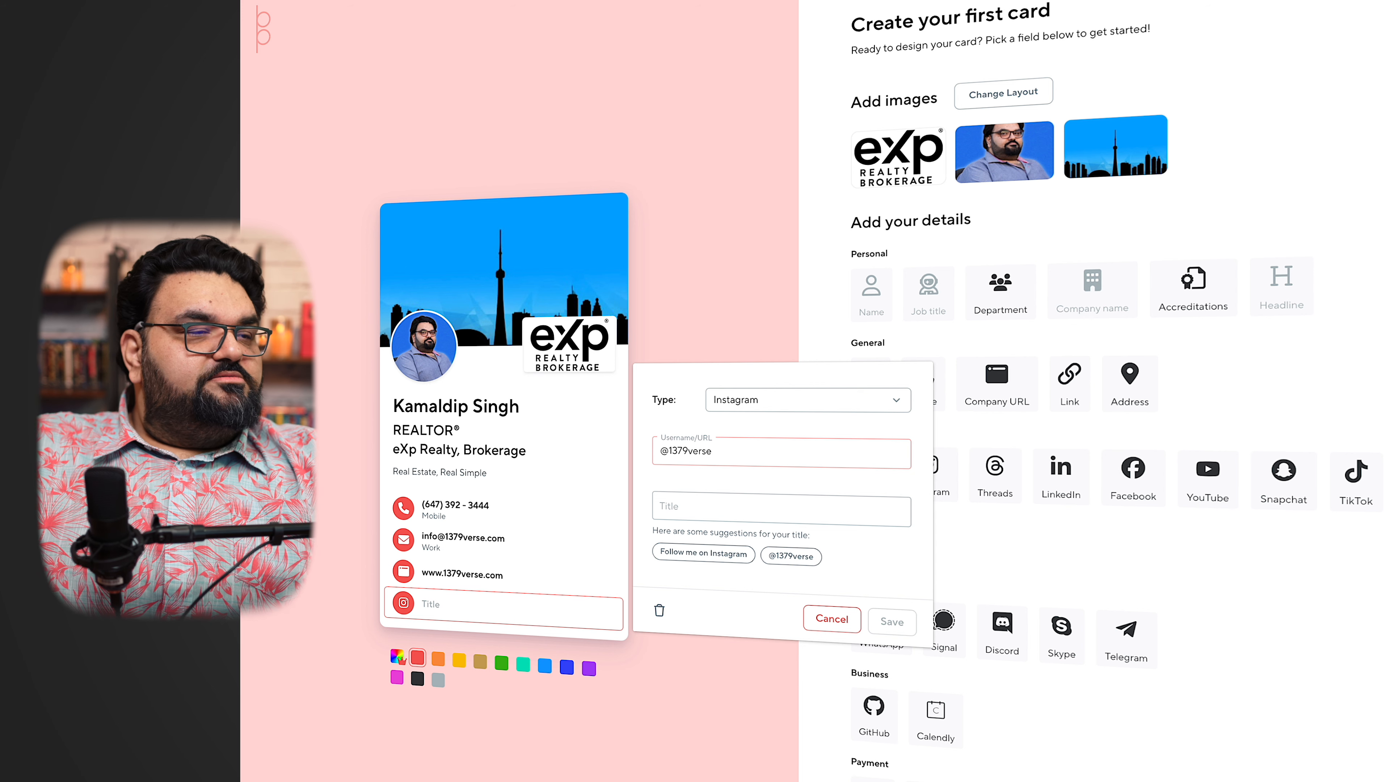
left_click(732, 509)
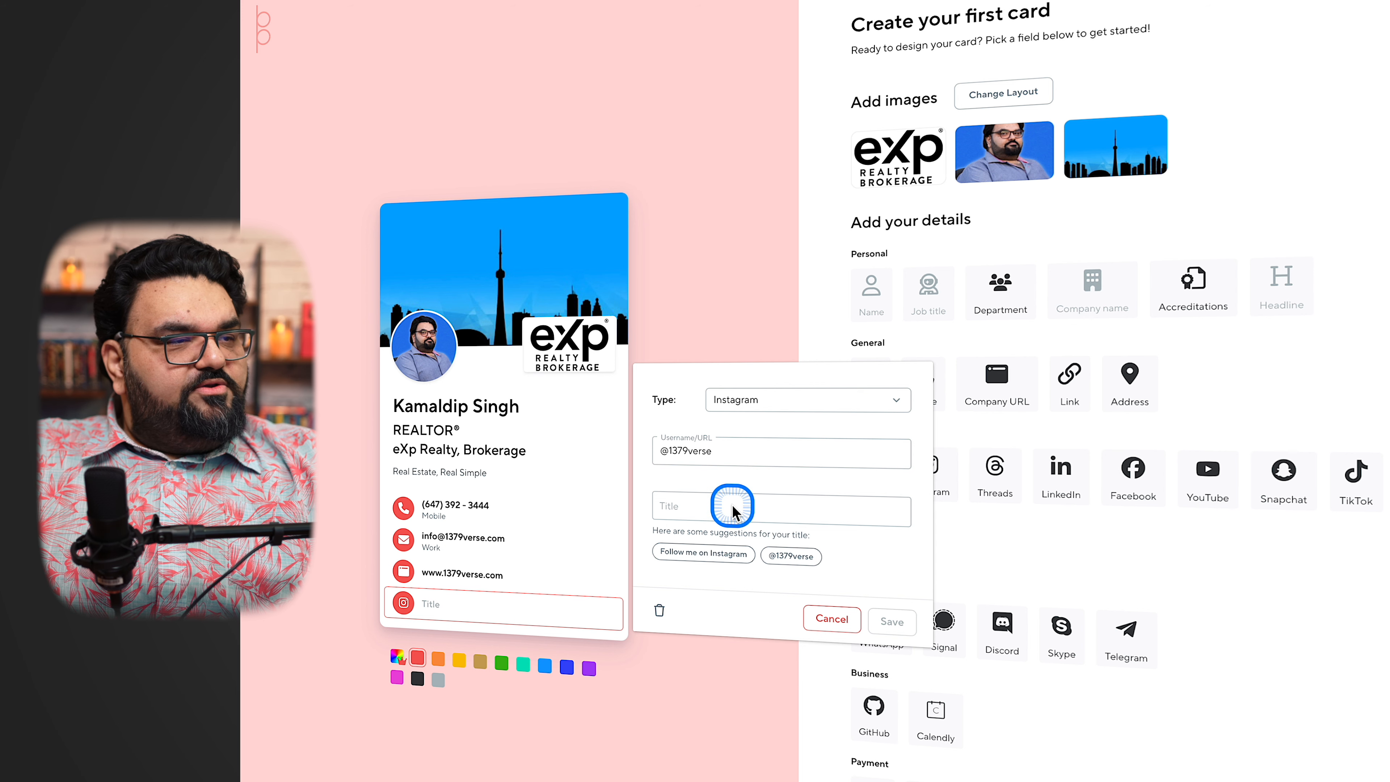
left_click(711, 553)
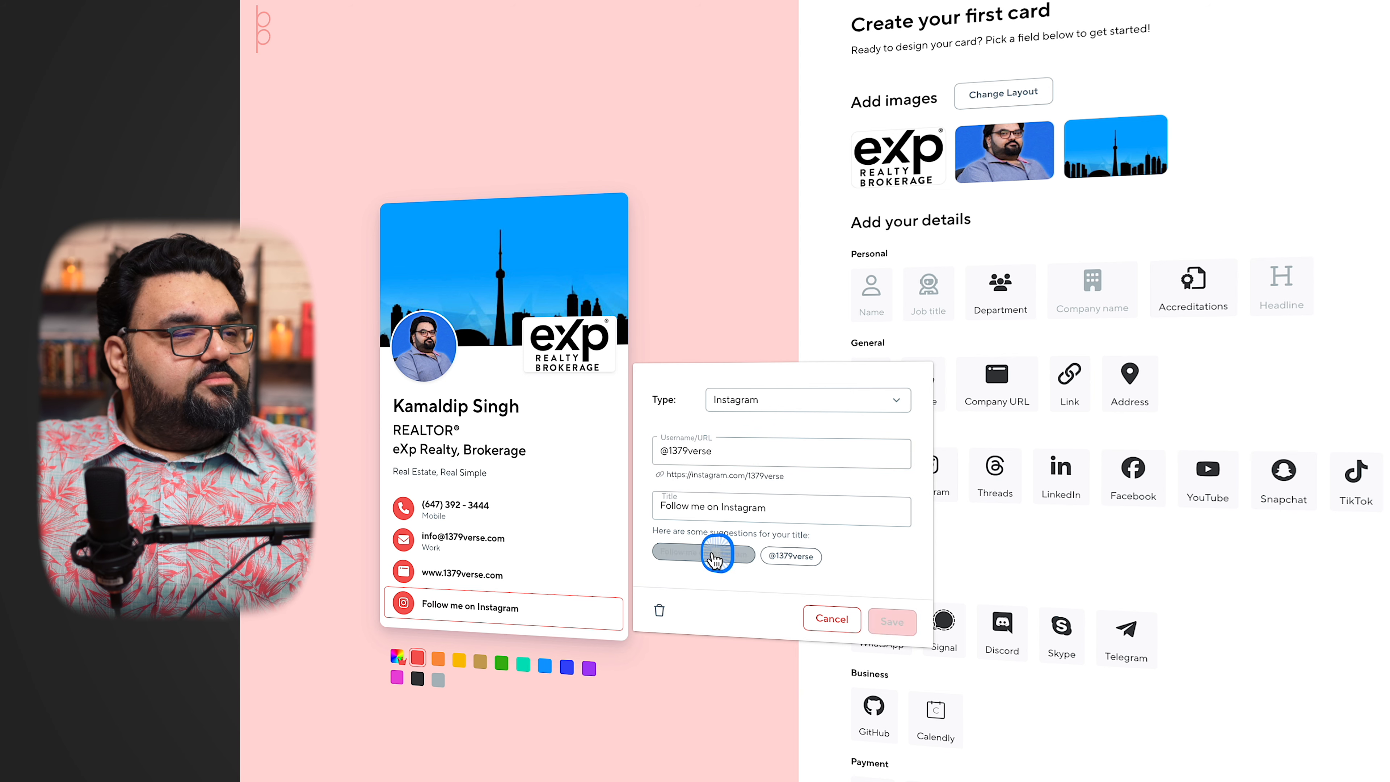
left_click(799, 558)
left_click(724, 554)
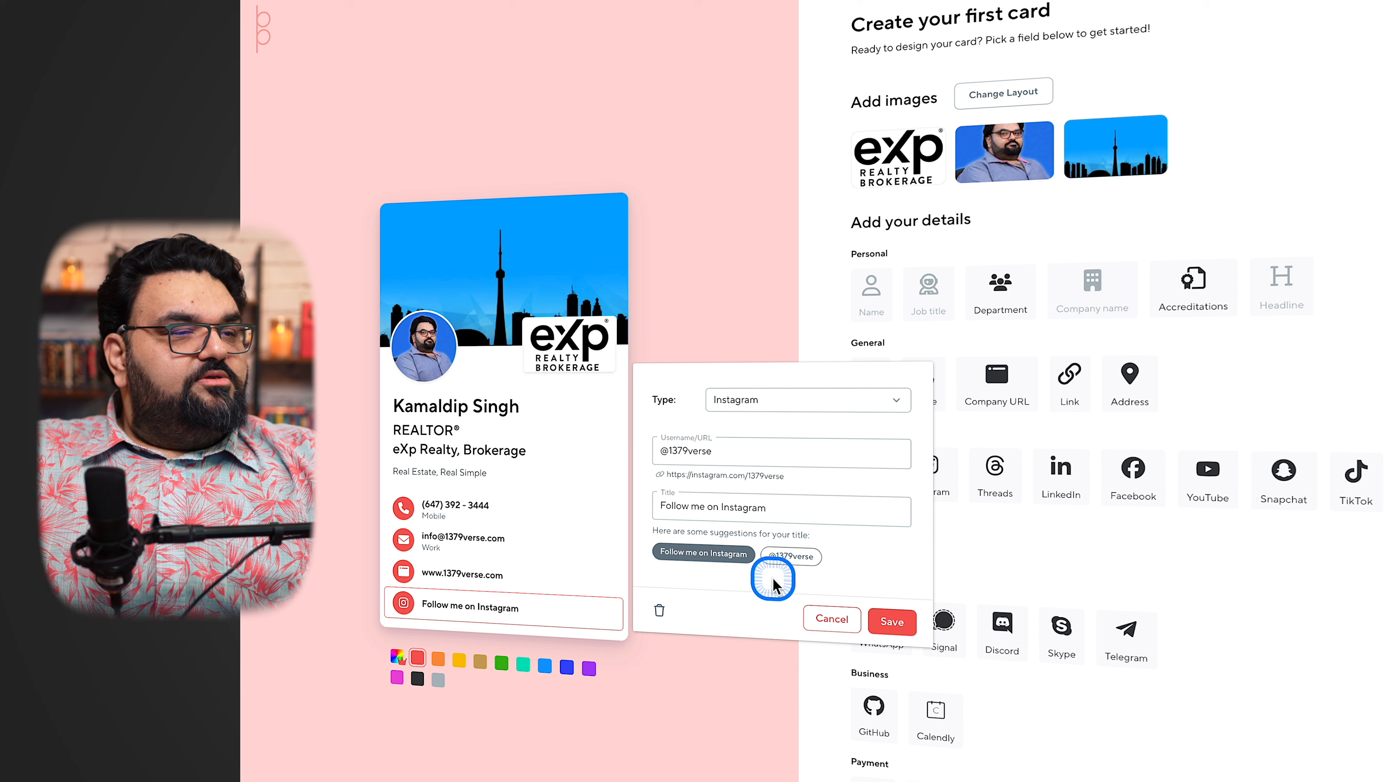
left_click(884, 618)
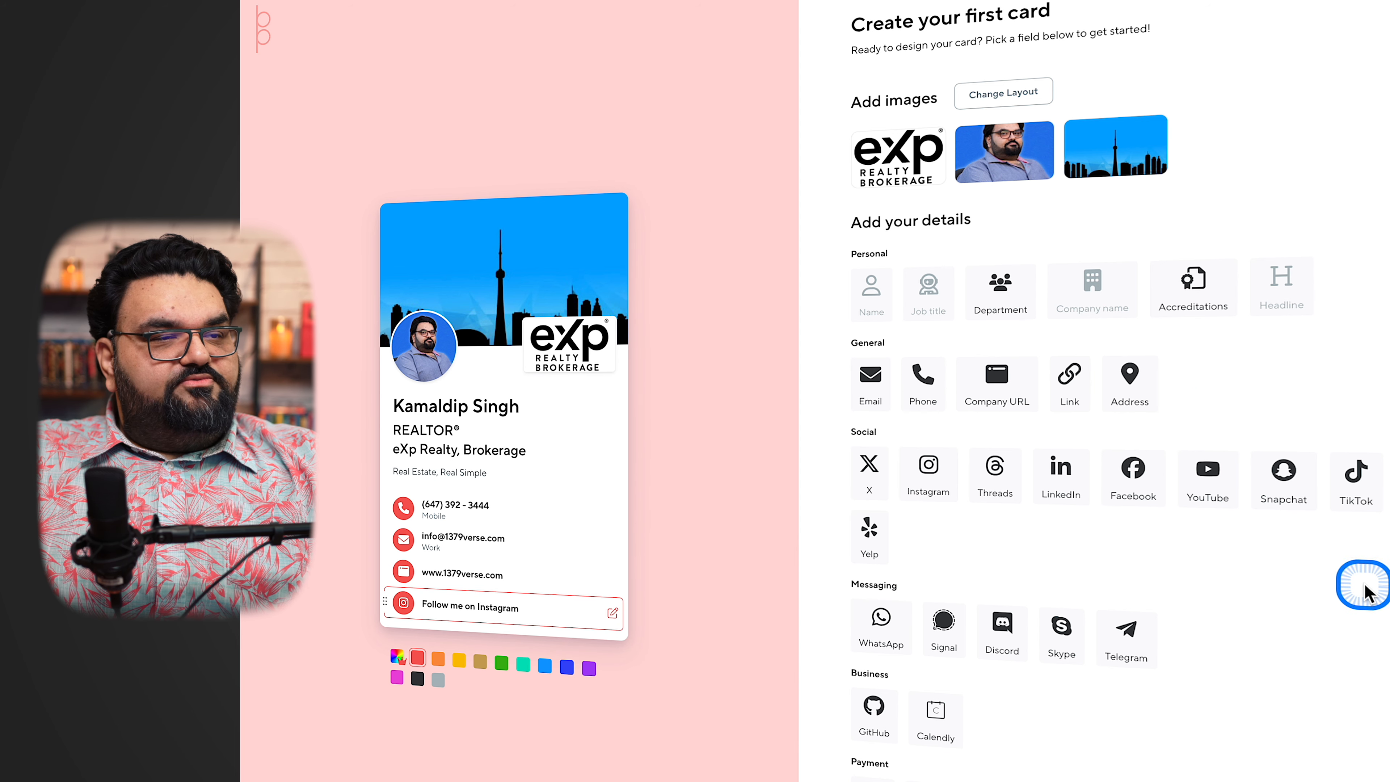
Add the Facebook link facebook.com/1379verse to the card with the title "Friend me on Facebook", and save it
left_click(1136, 473)
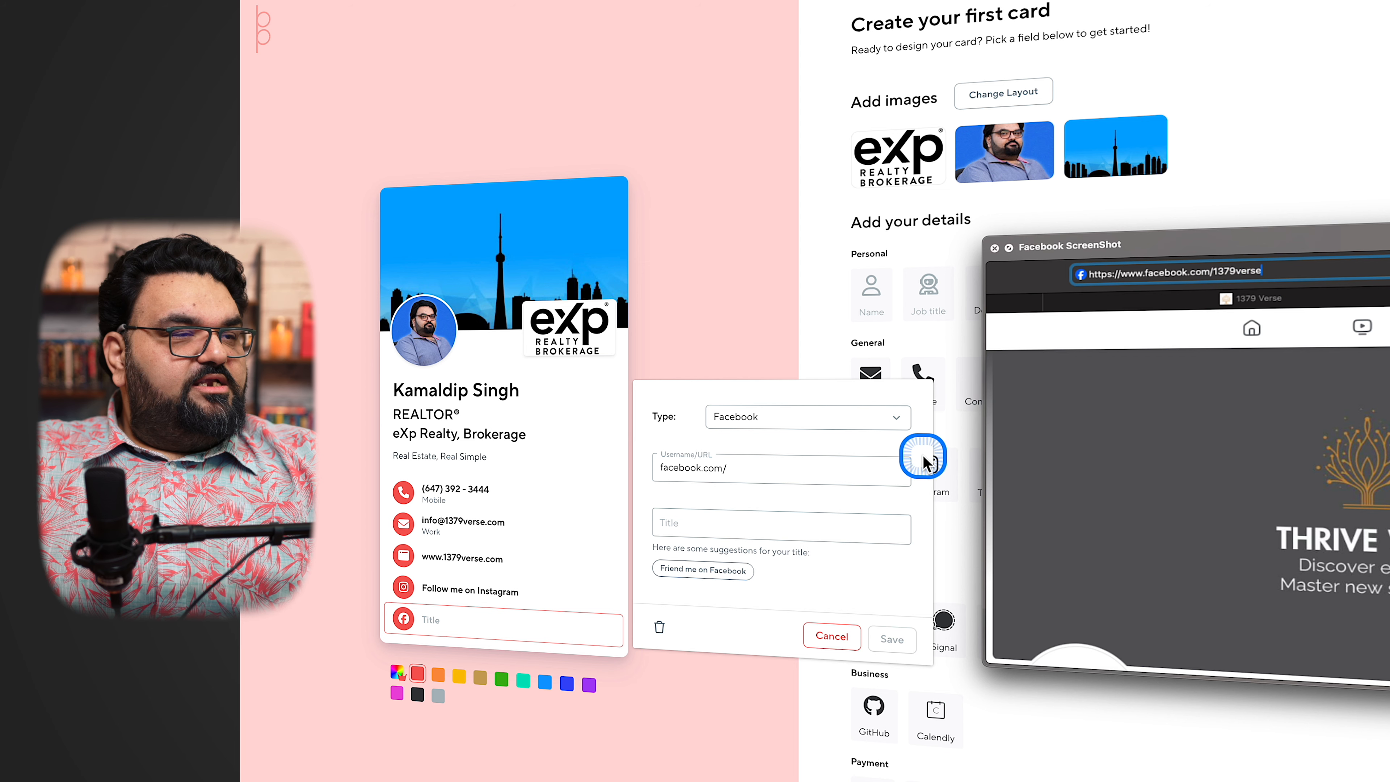
left_click(785, 475)
type("1379verse")
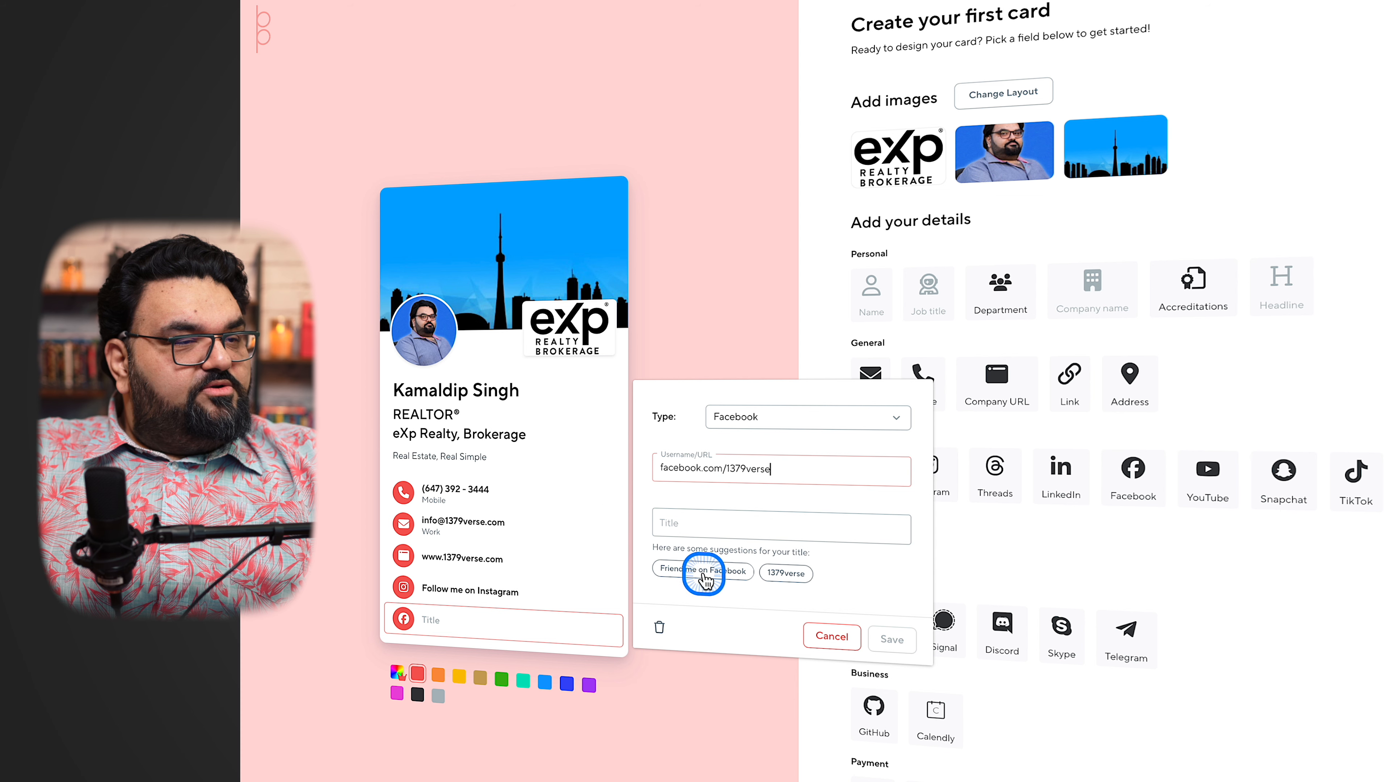
left_click(717, 573)
left_click(892, 638)
left_click(997, 429)
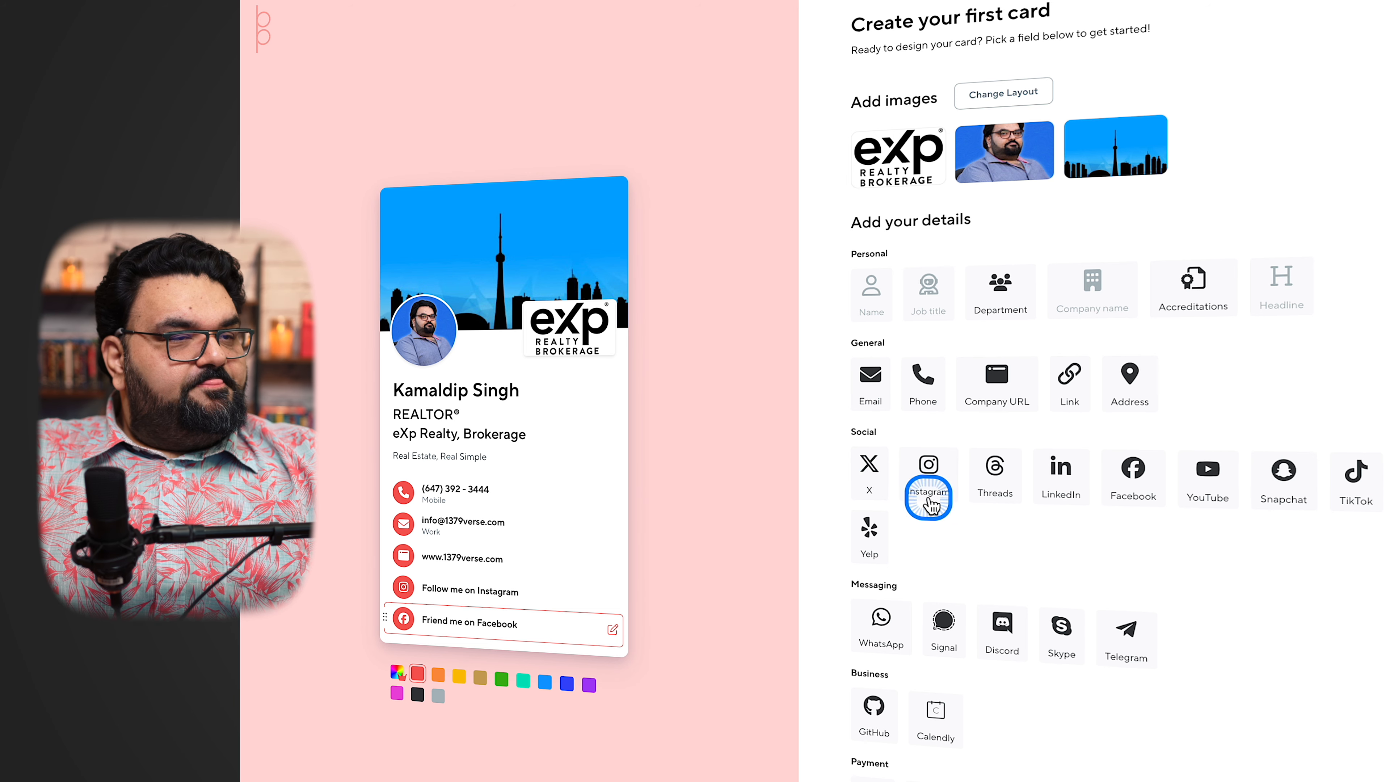
left_click(871, 466)
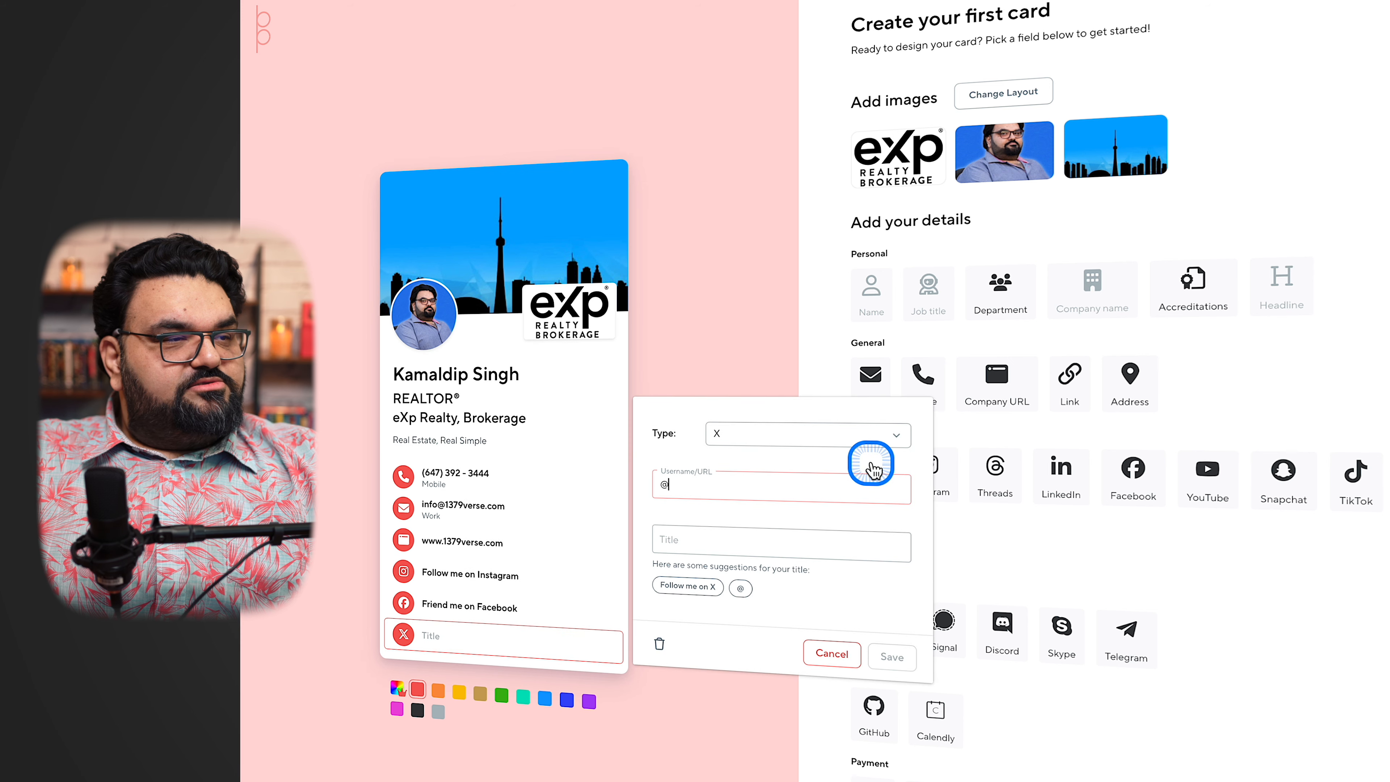
left_click(831, 653)
left_click(1064, 472)
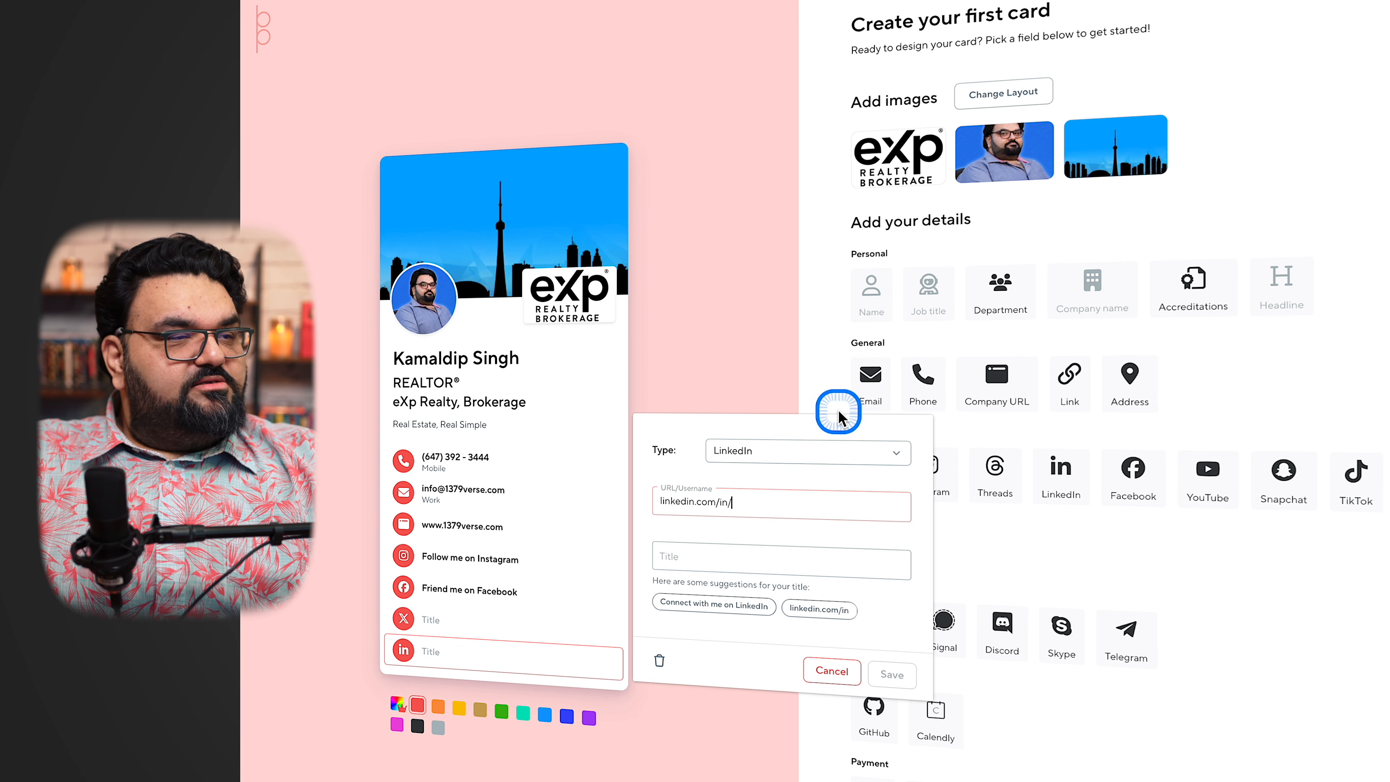
left_click(847, 676)
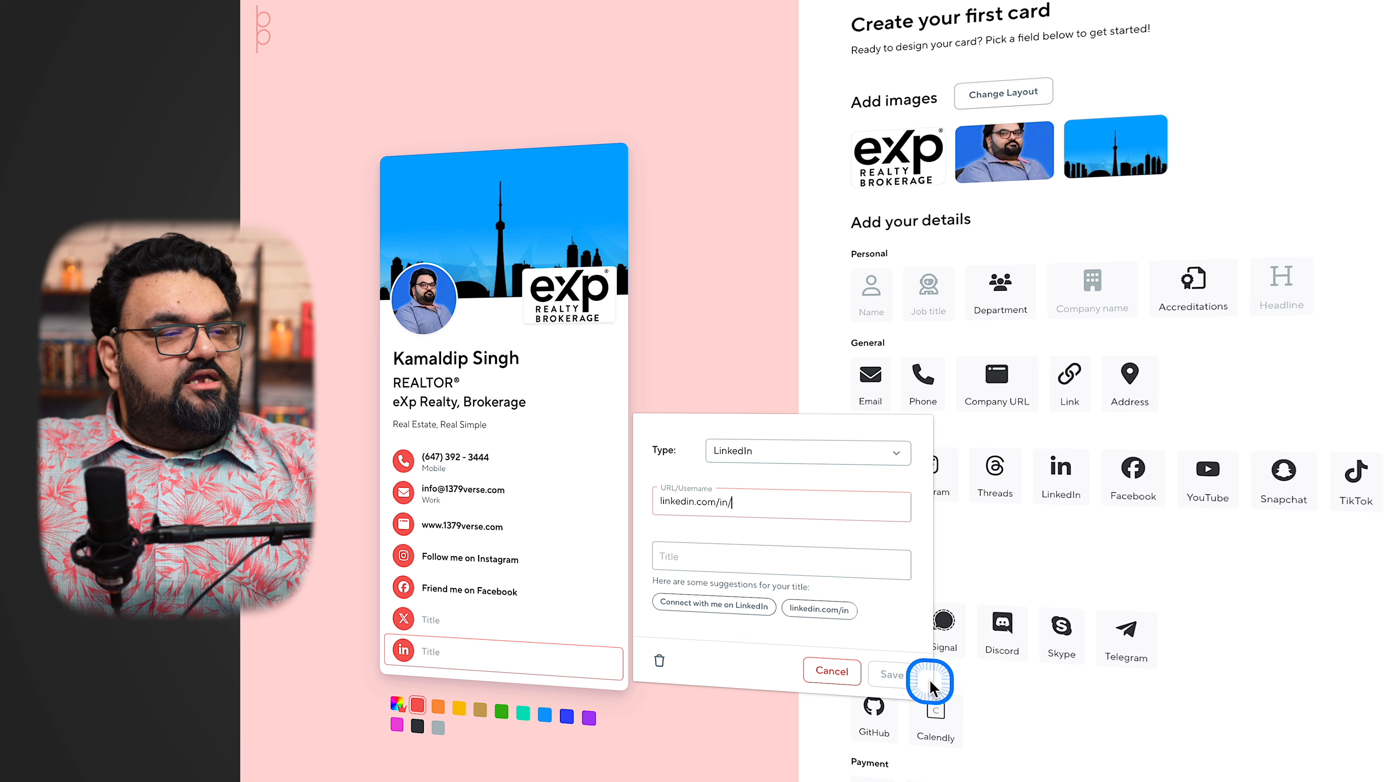
left_click(851, 679)
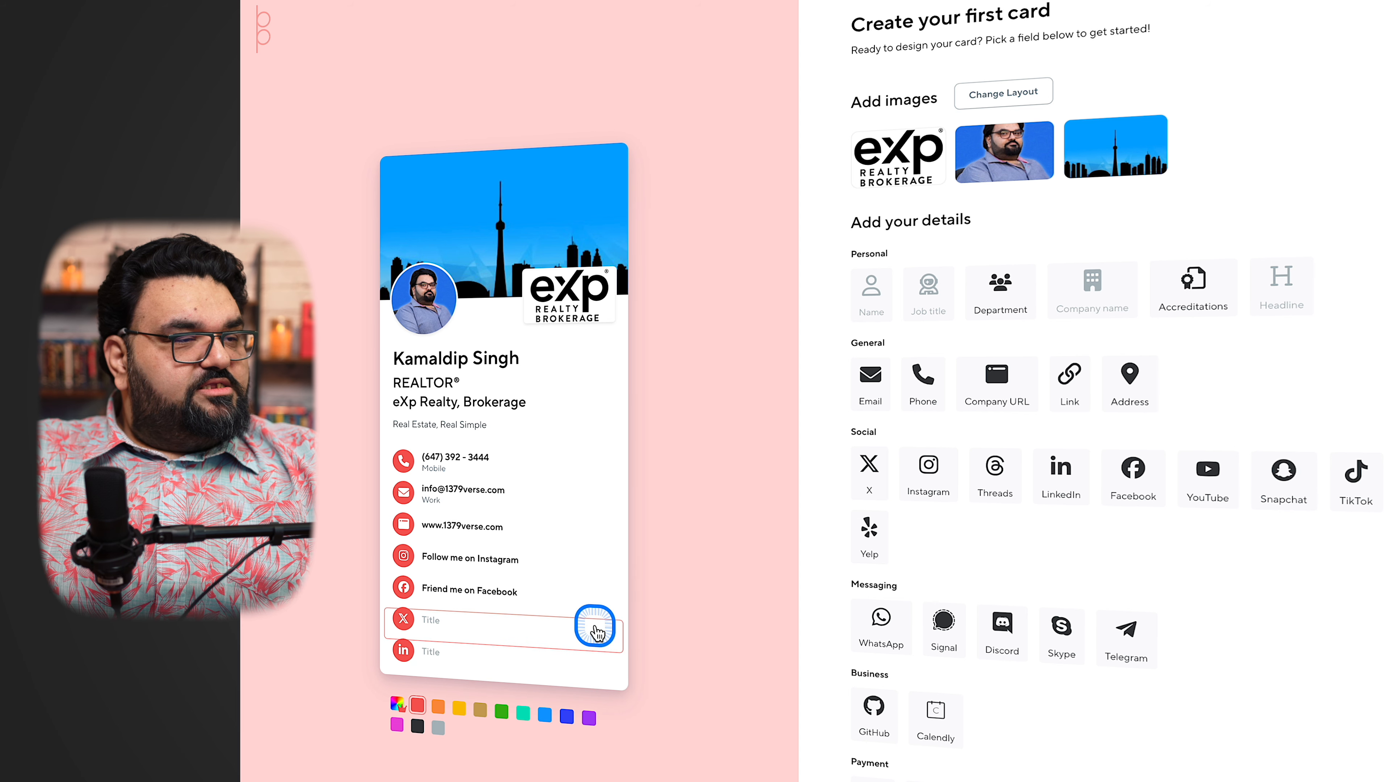
Remove the empty X and LinkedIn fields from the card
left_click(598, 632)
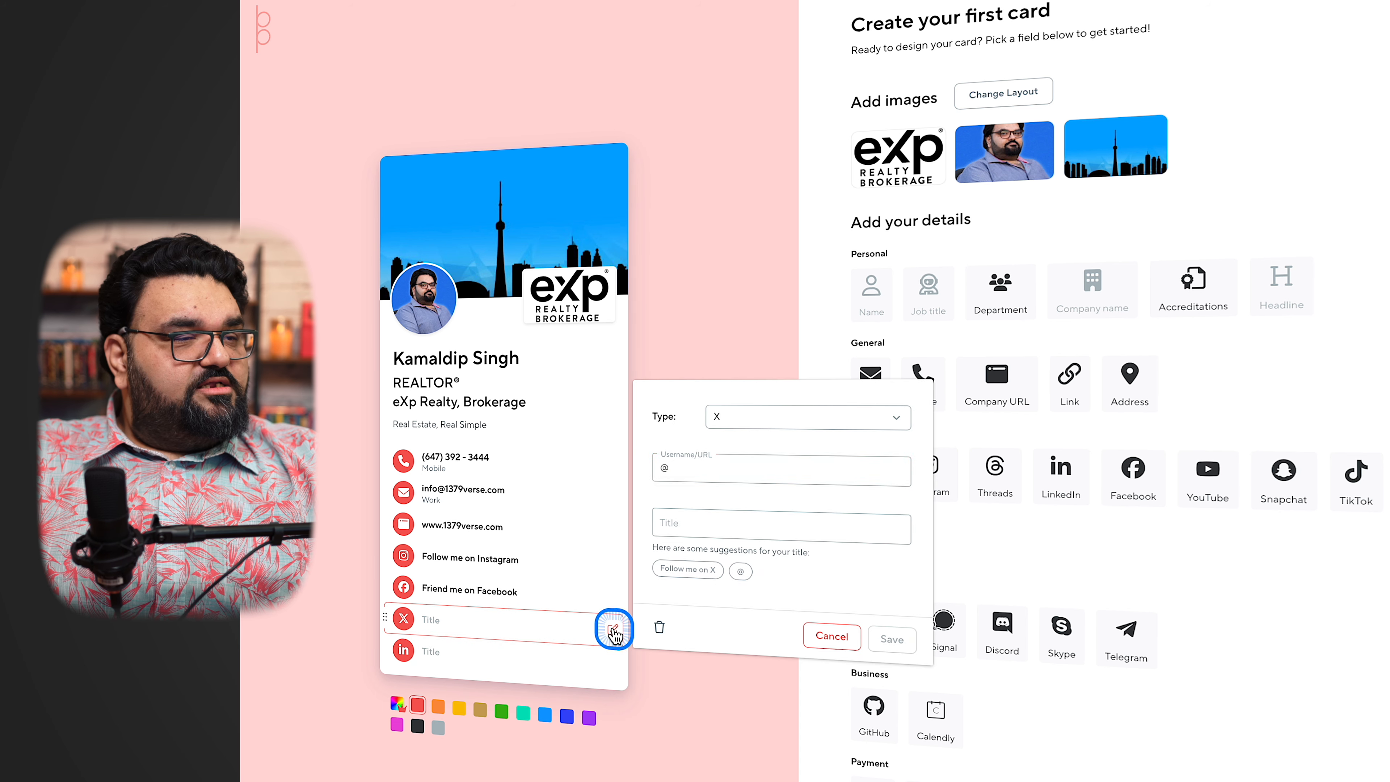
left_click(658, 628)
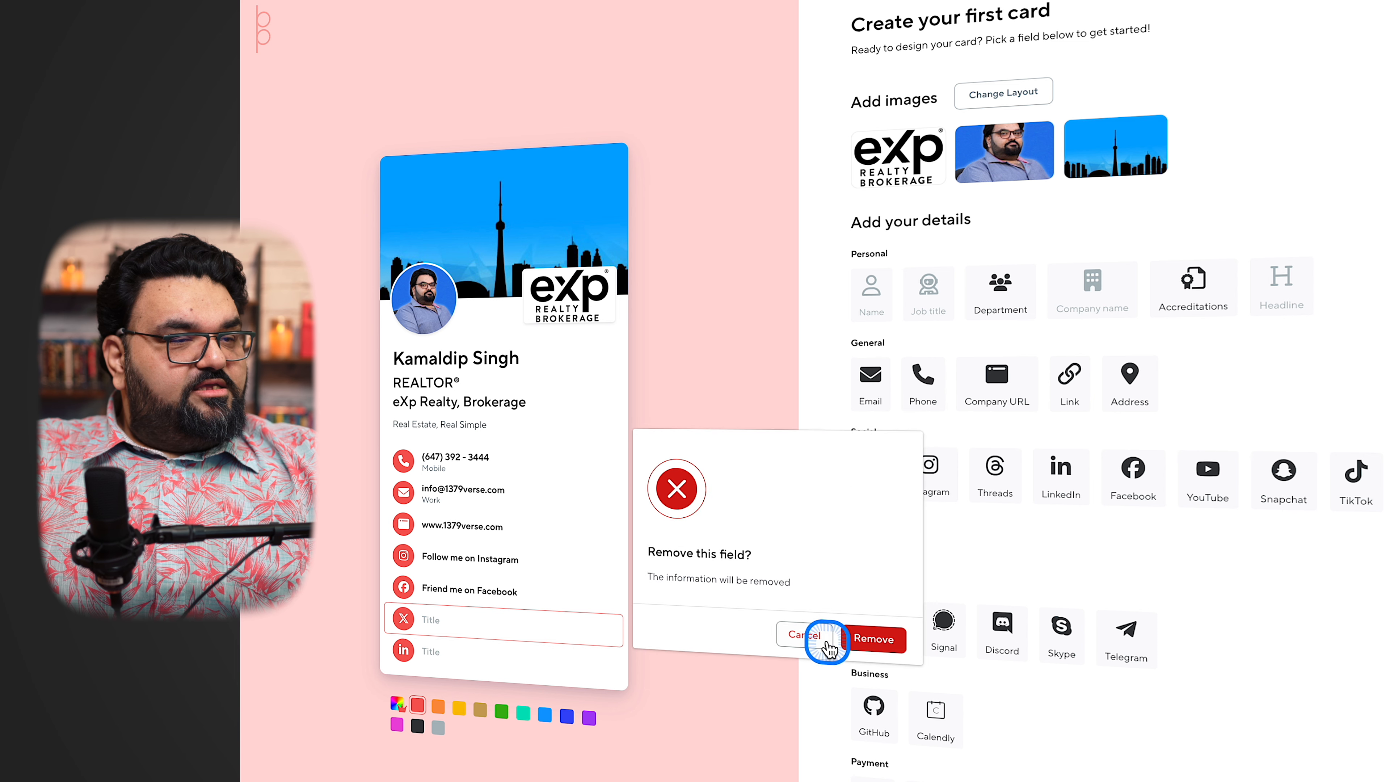
left_click(876, 640)
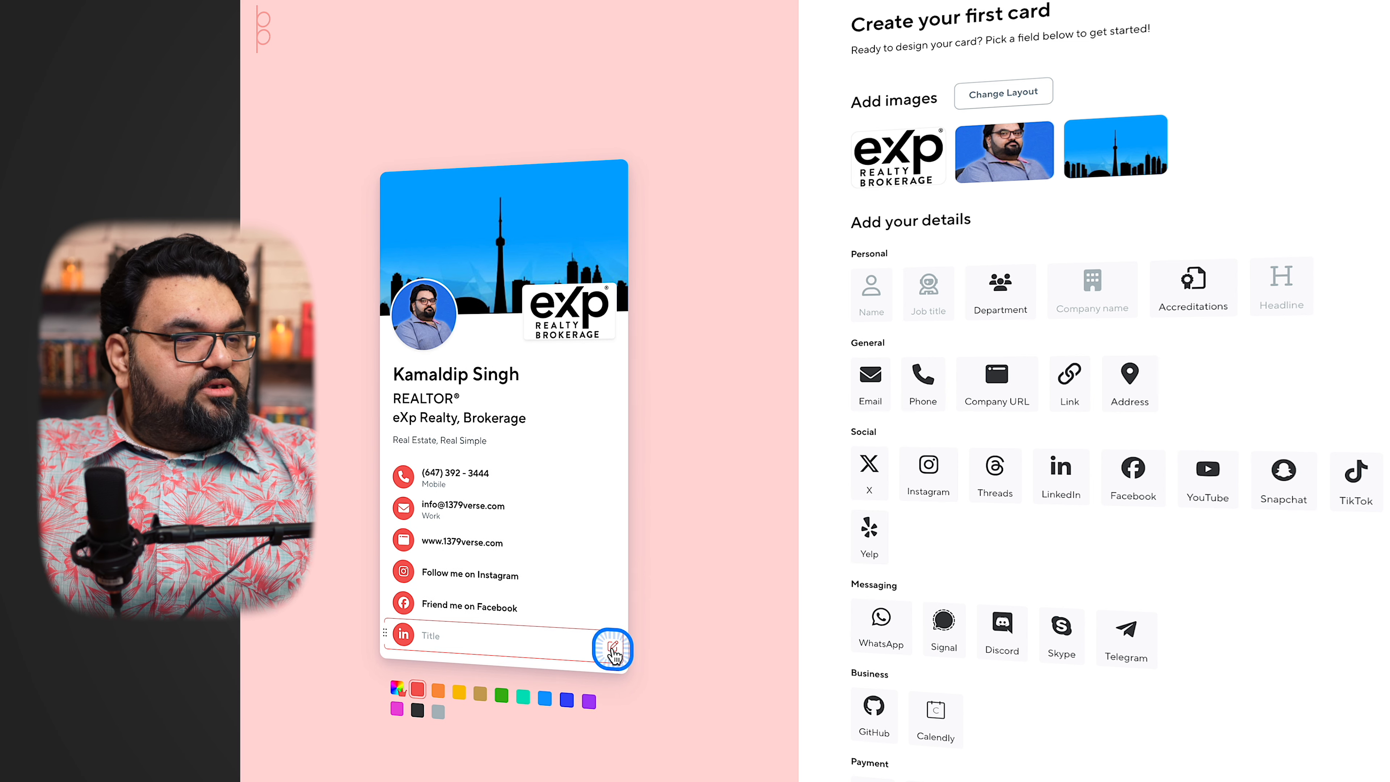
left_click(613, 649)
left_click(663, 647)
left_click(876, 653)
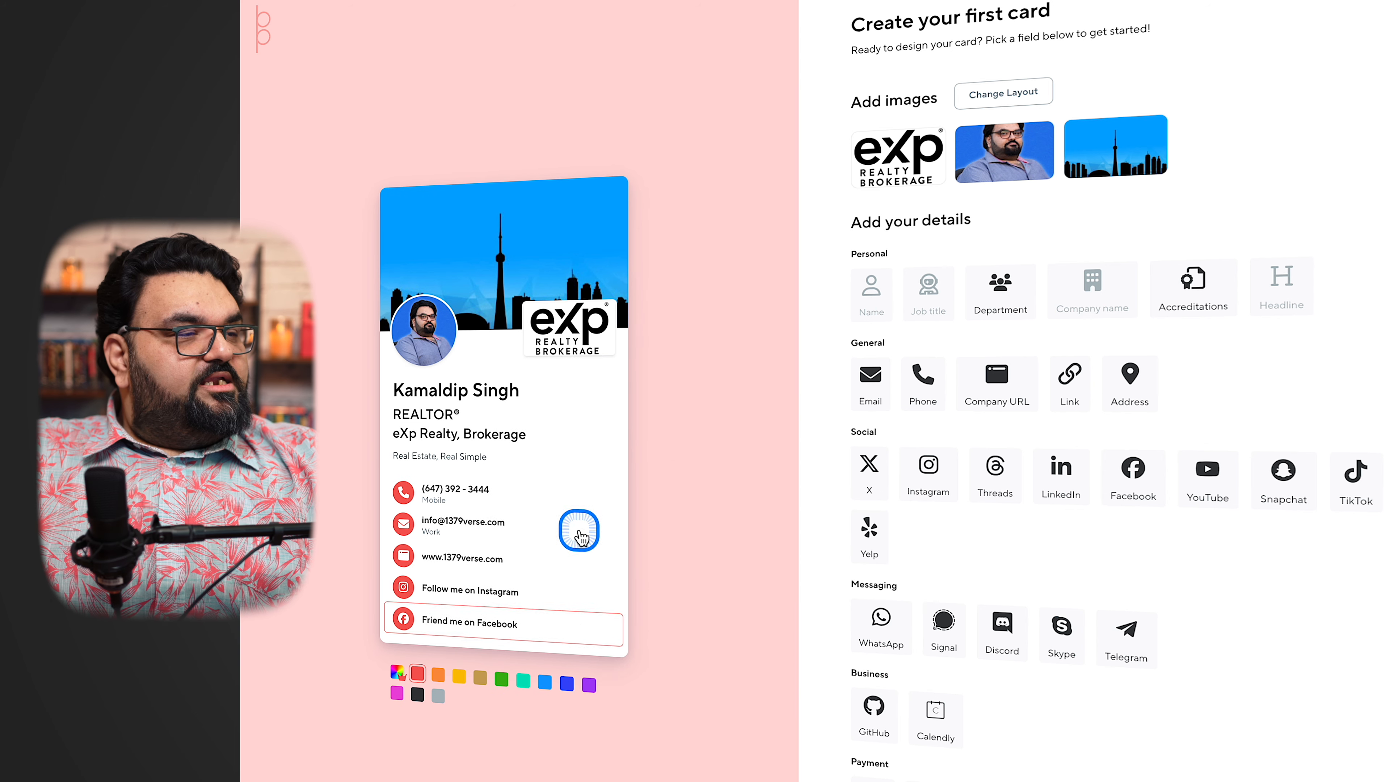
Change the card's theme colour from the swatches to light blue
left_click_drag(406, 552, 487, 547)
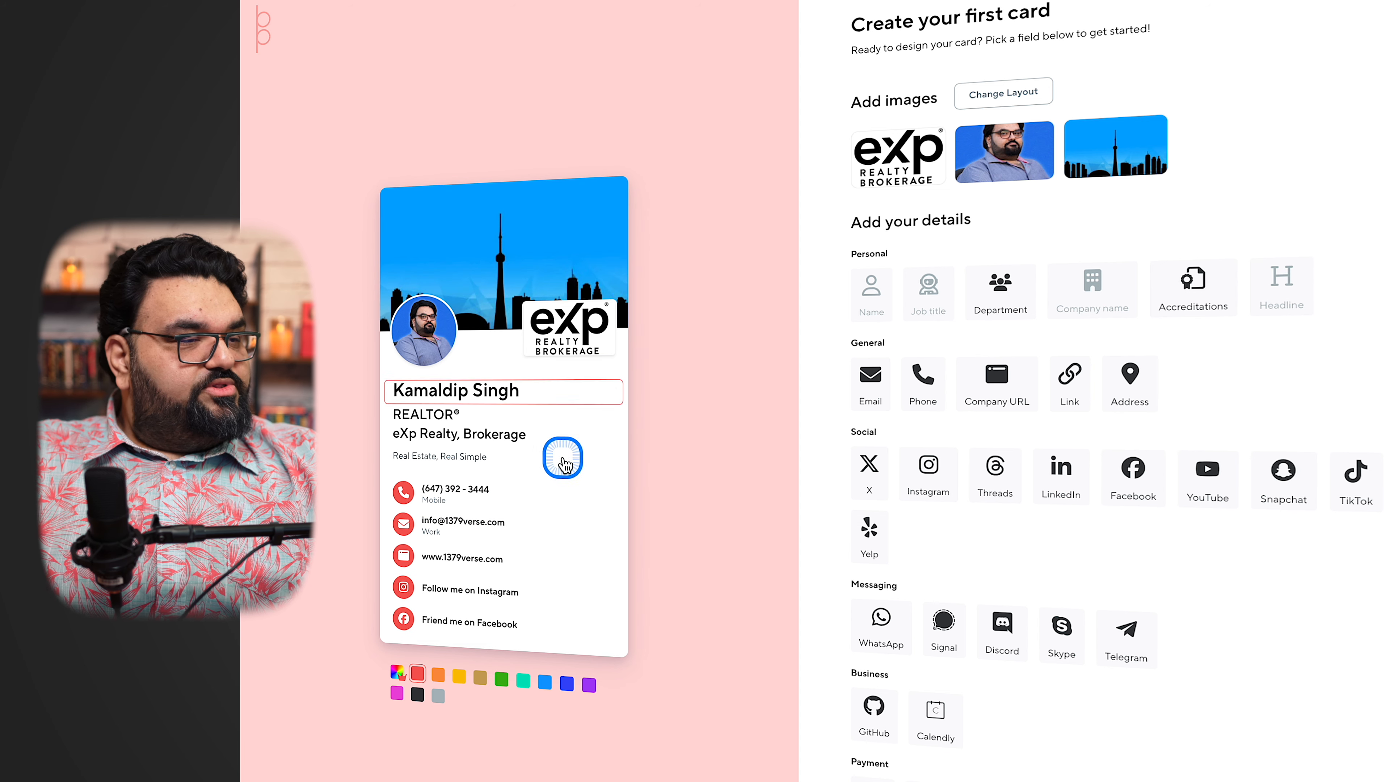
left_click(545, 684)
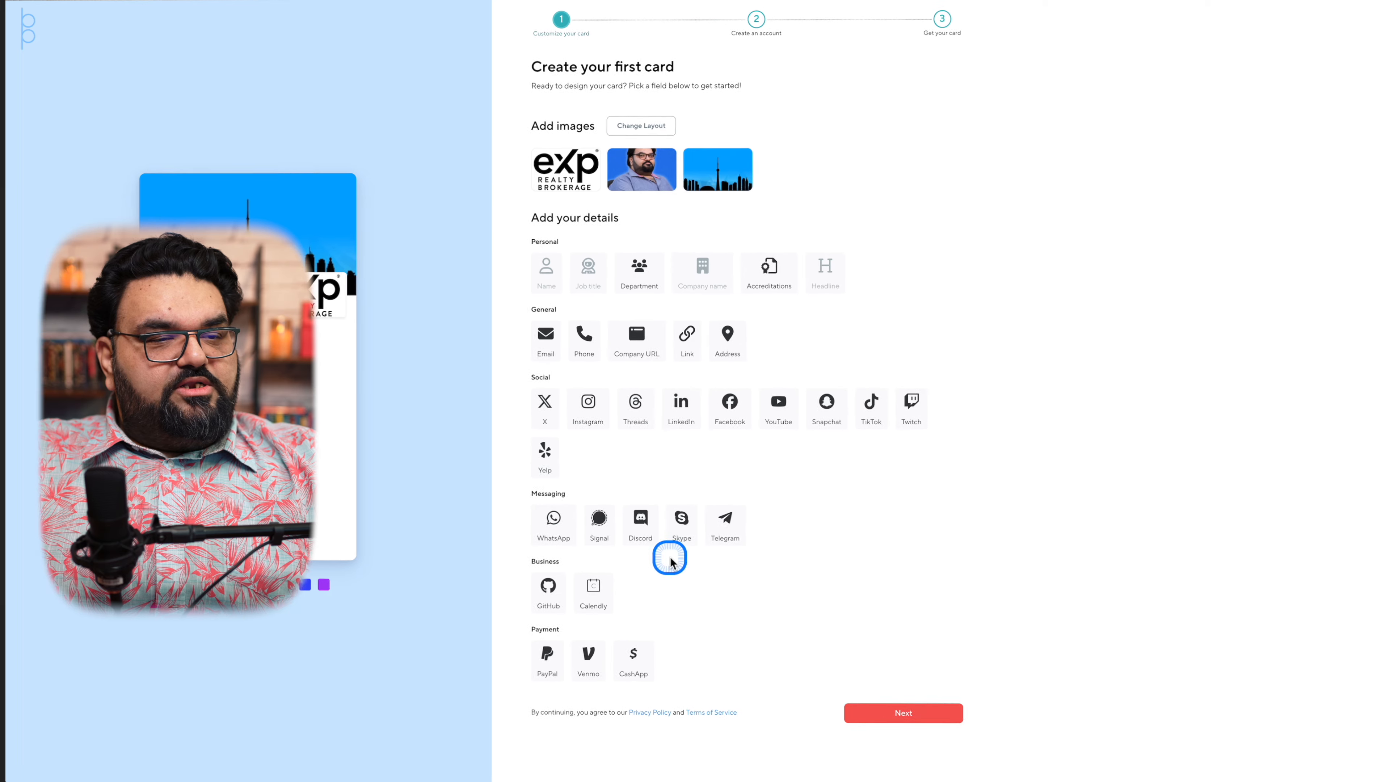
Finish the card design, sign up for an account with the contact's email and account password, and continue to the dashboard
left_click(911, 711)
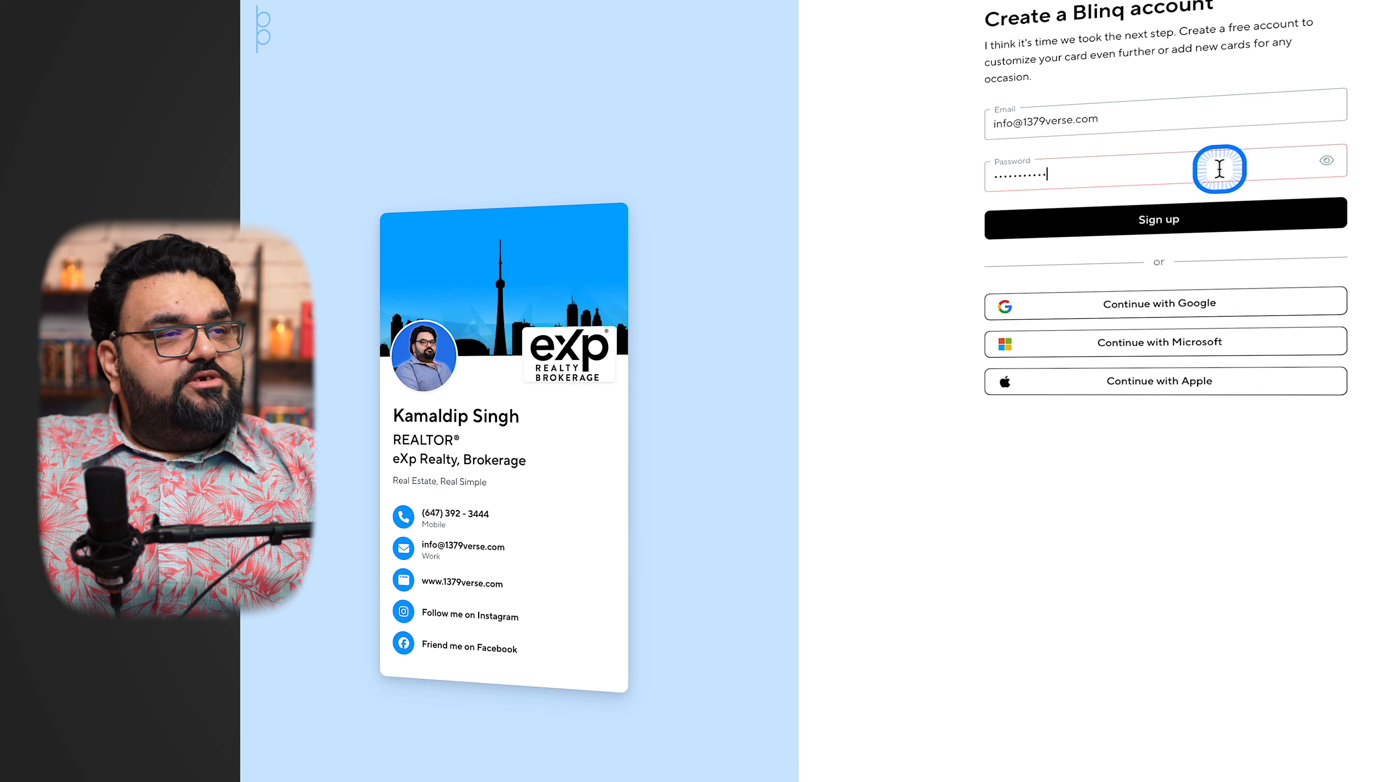
left_click(1158, 224)
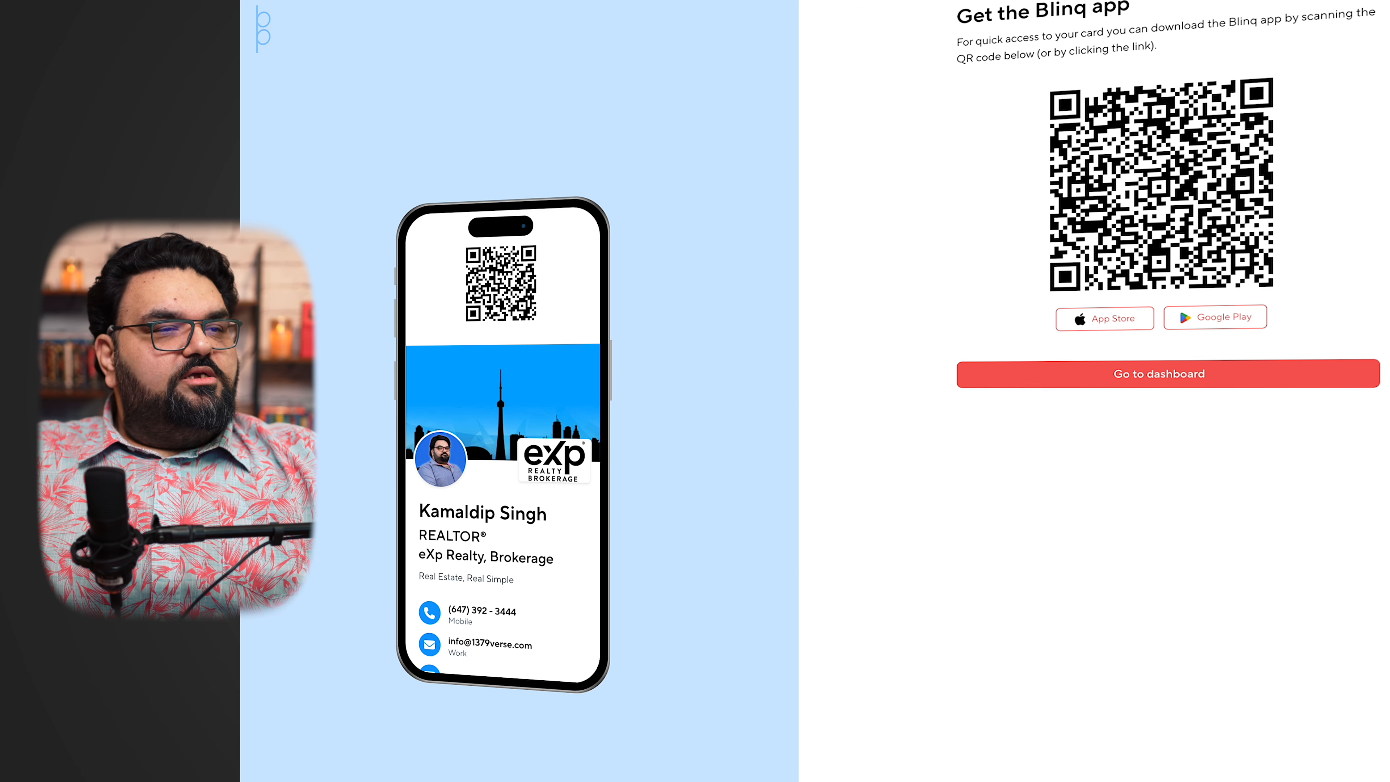
left_click(1133, 378)
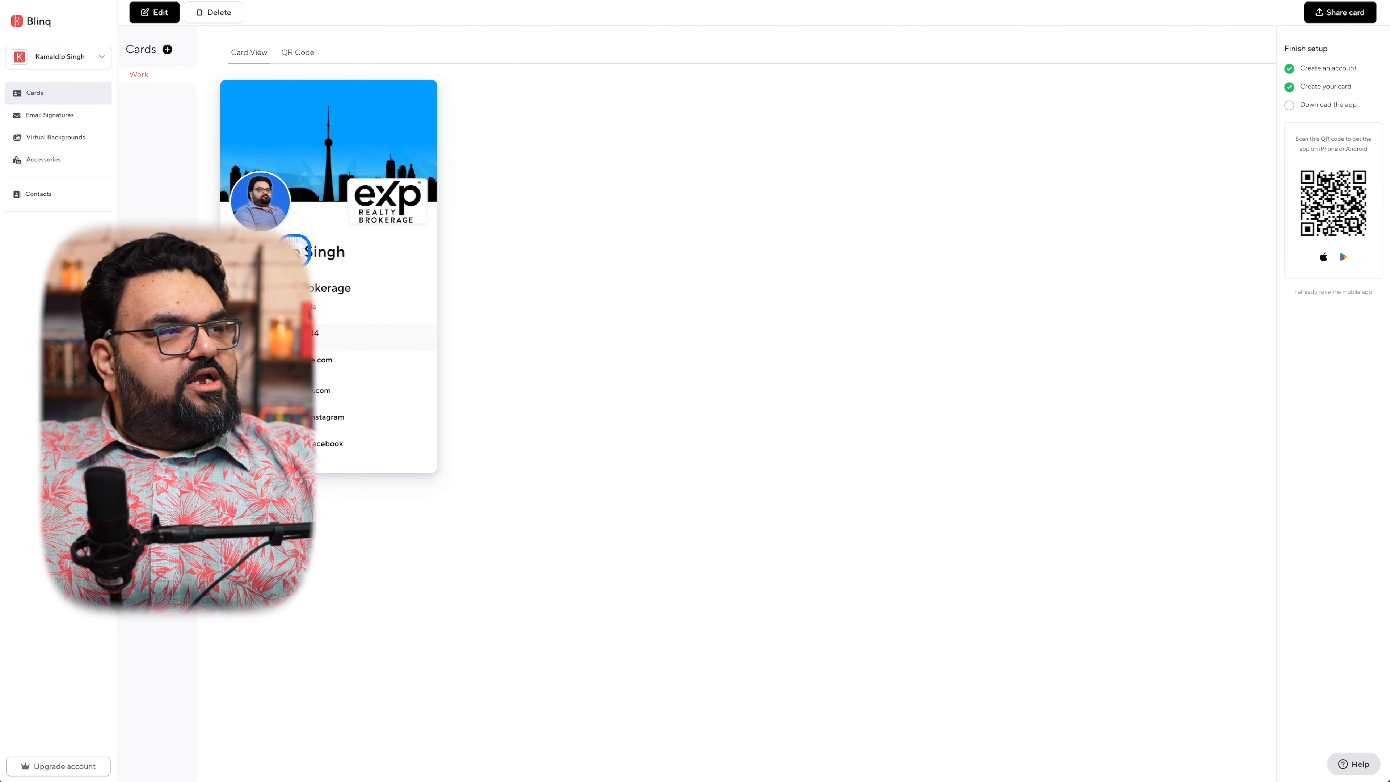
Open the Work card for editing and look through the available template, image, theme and field settings
left_click(160, 14)
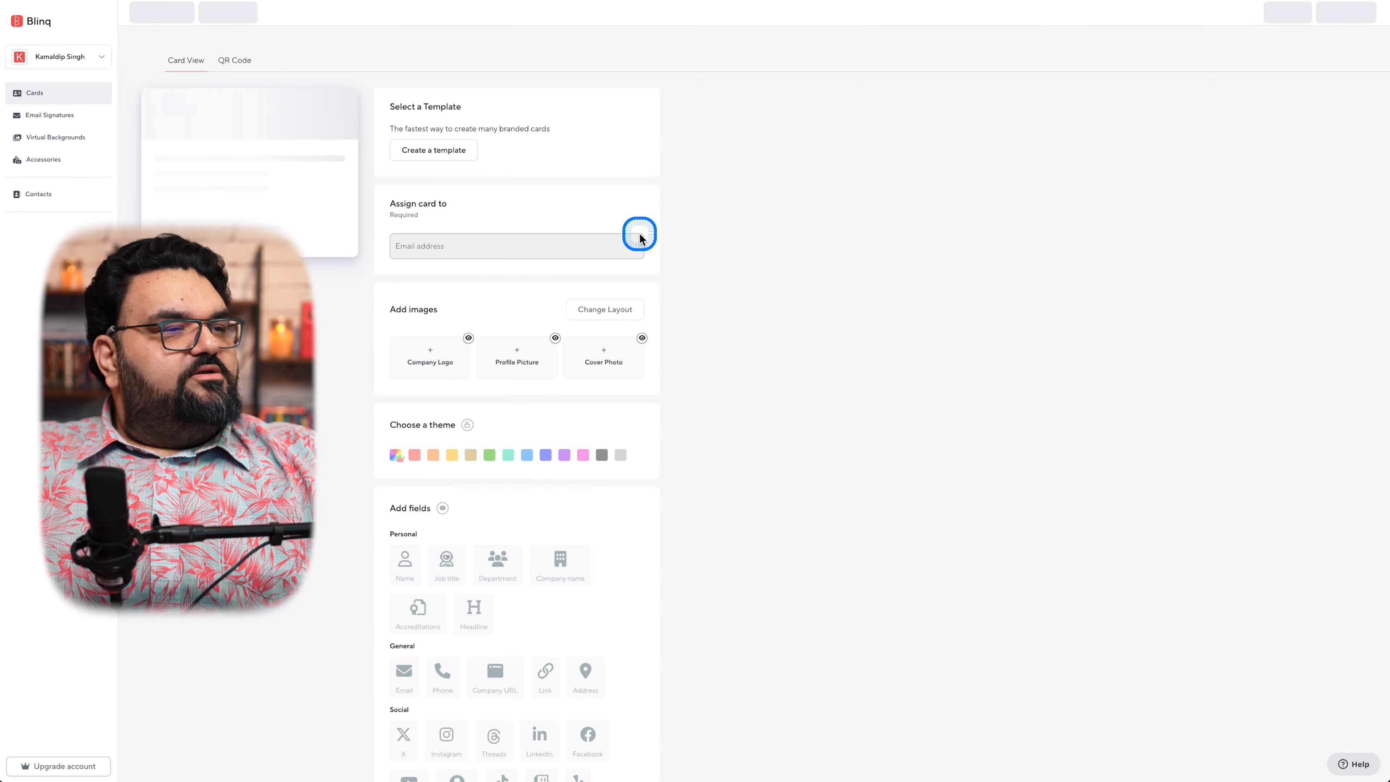
scroll(334, 438, "down", 5)
scroll(334, 438, "up", 6)
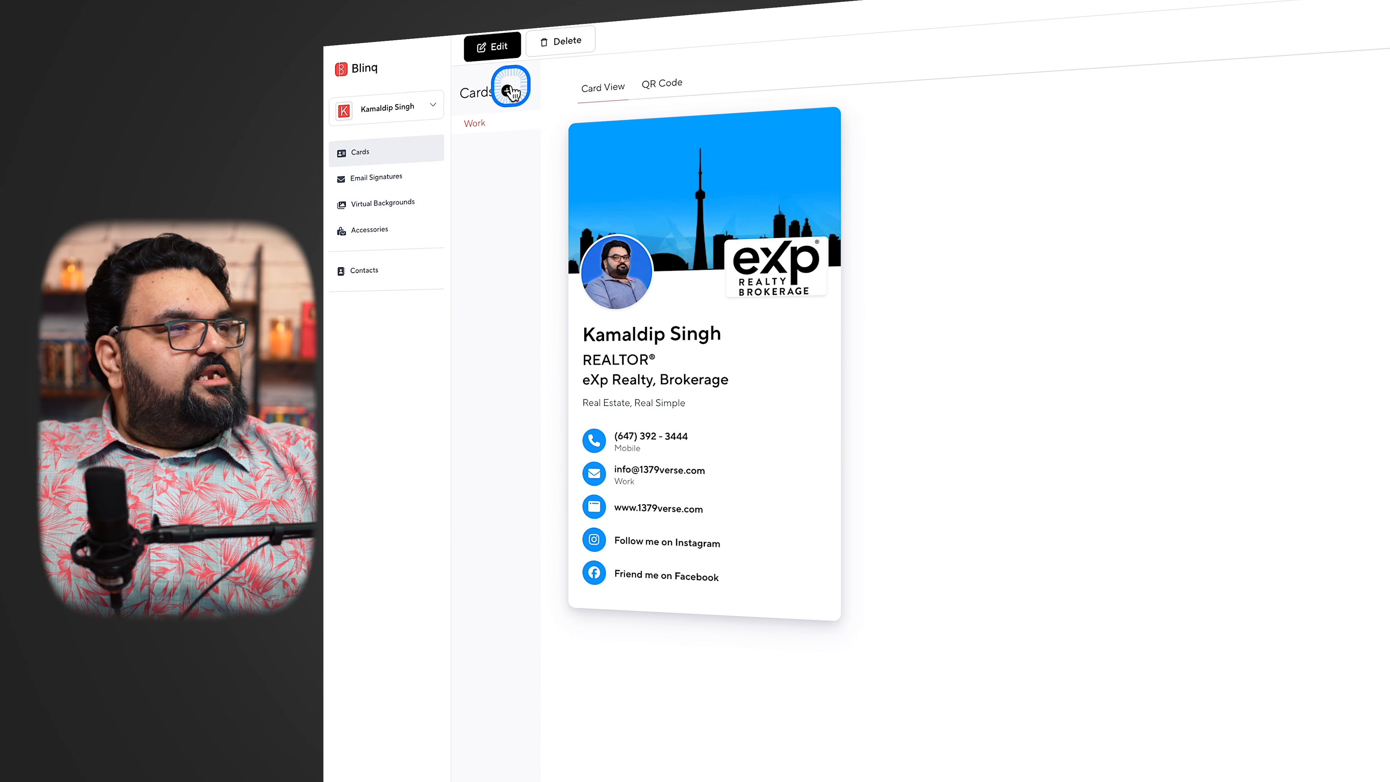
Create a second card for Me and save it without adding images or further fields
left_click(506, 92)
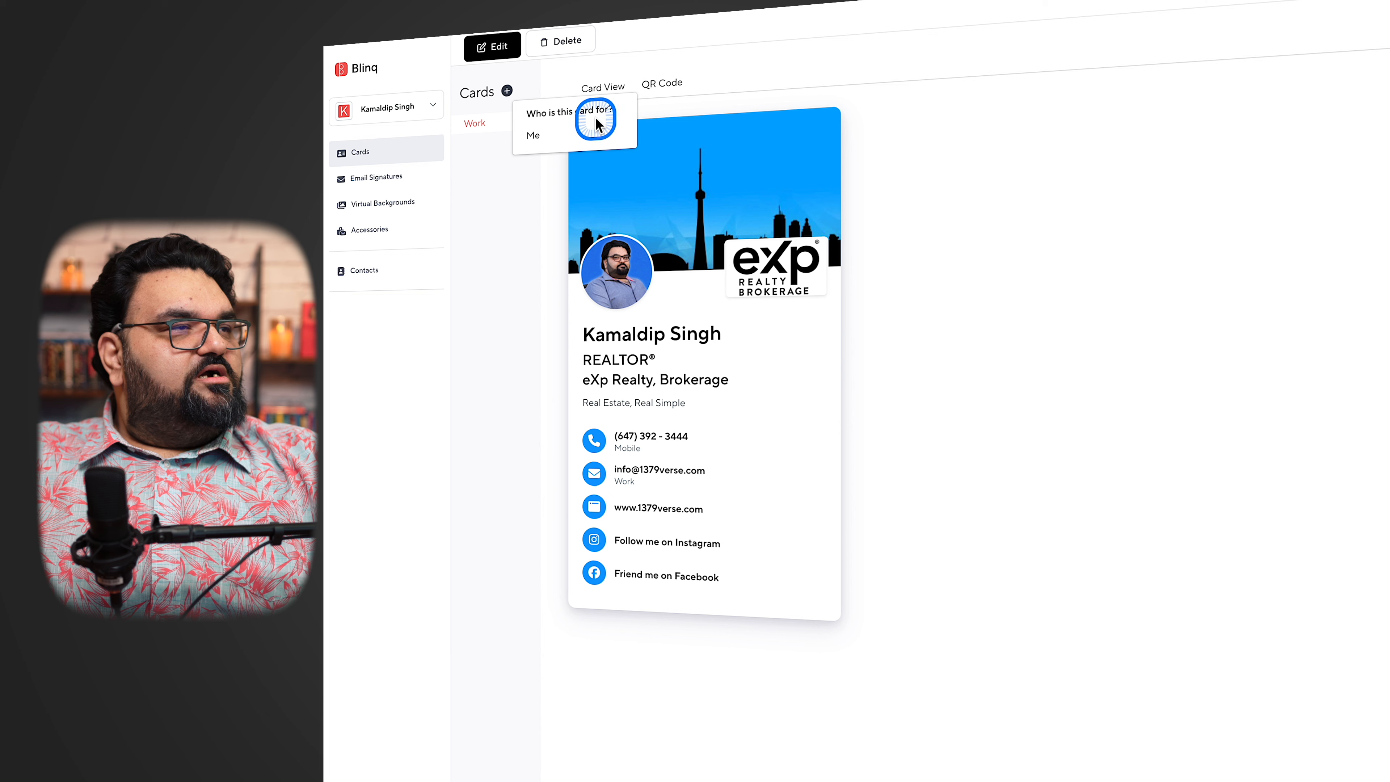
left_click(526, 142)
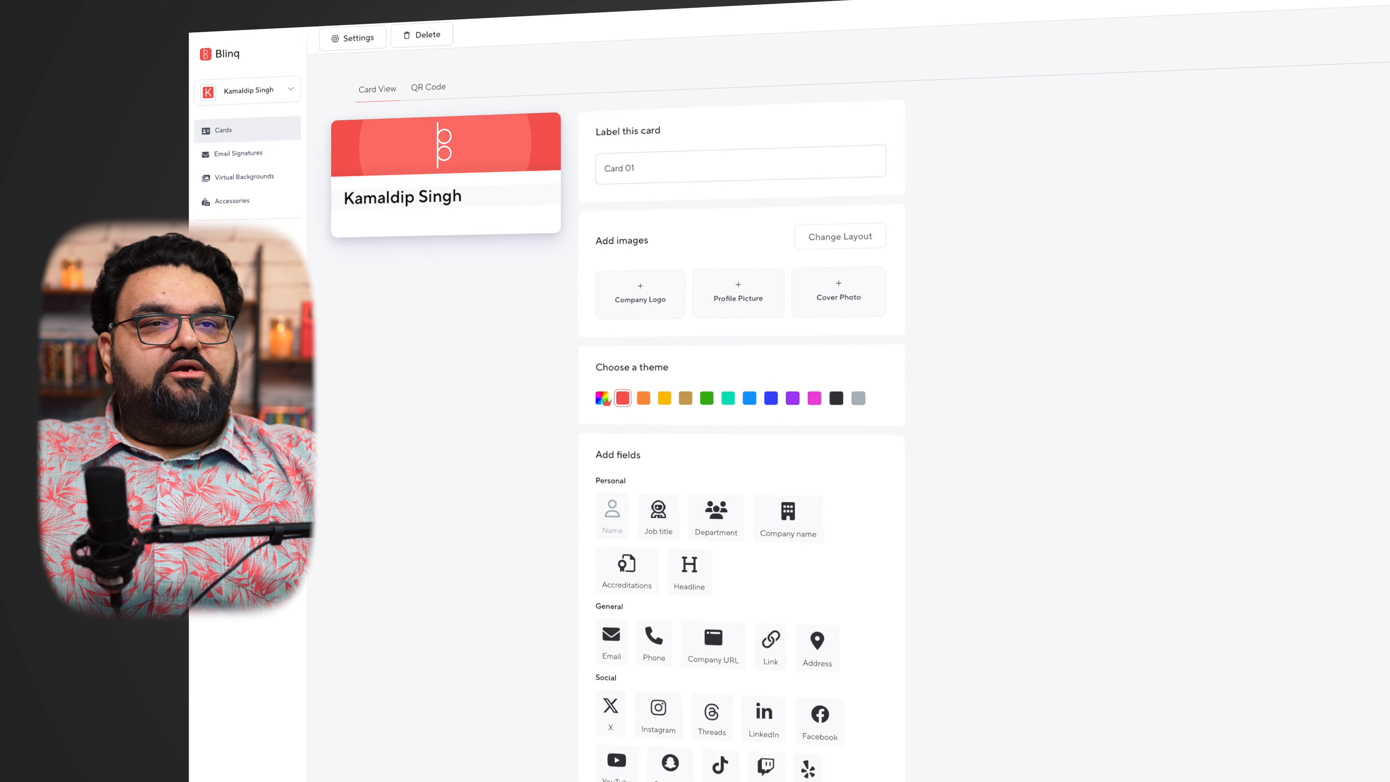
left_click(1352, 15)
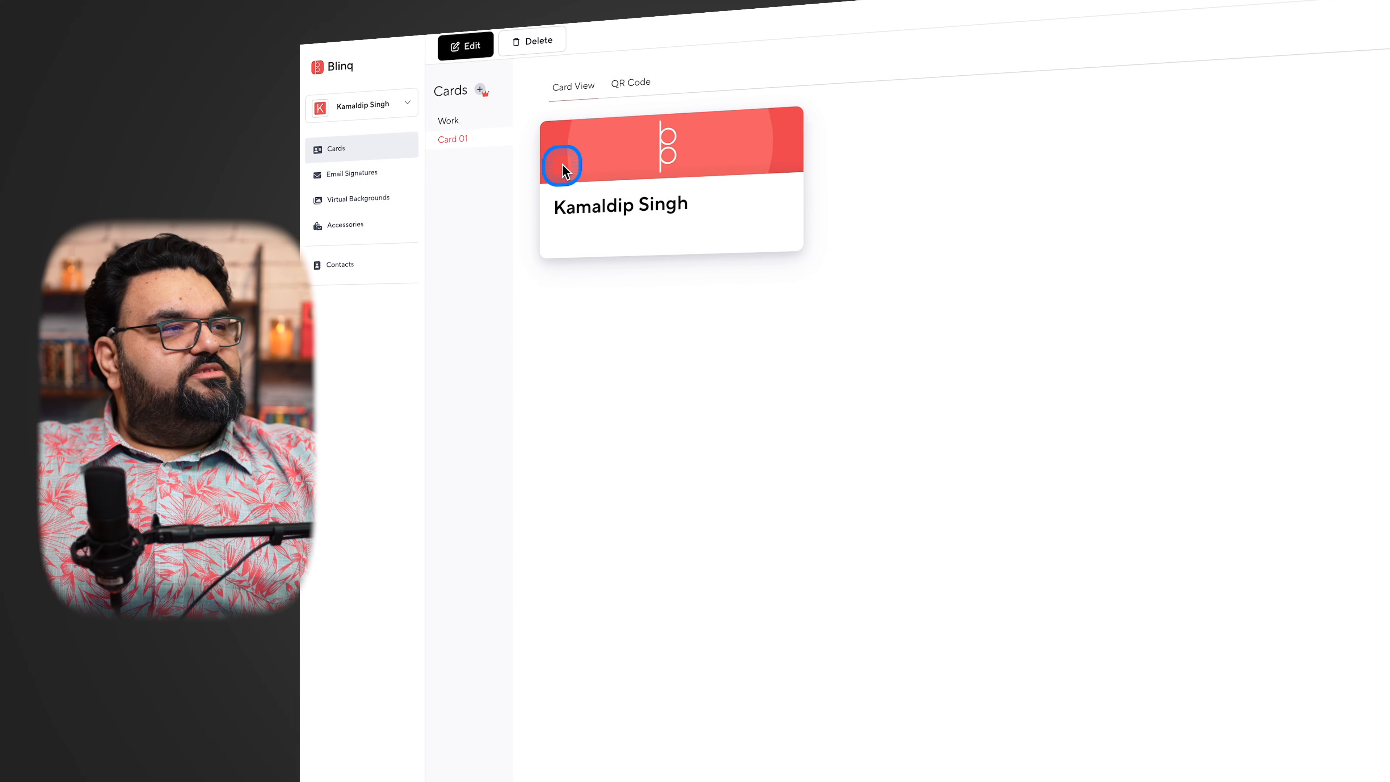
Return to the Work card and open its sharing options
left_click(473, 126)
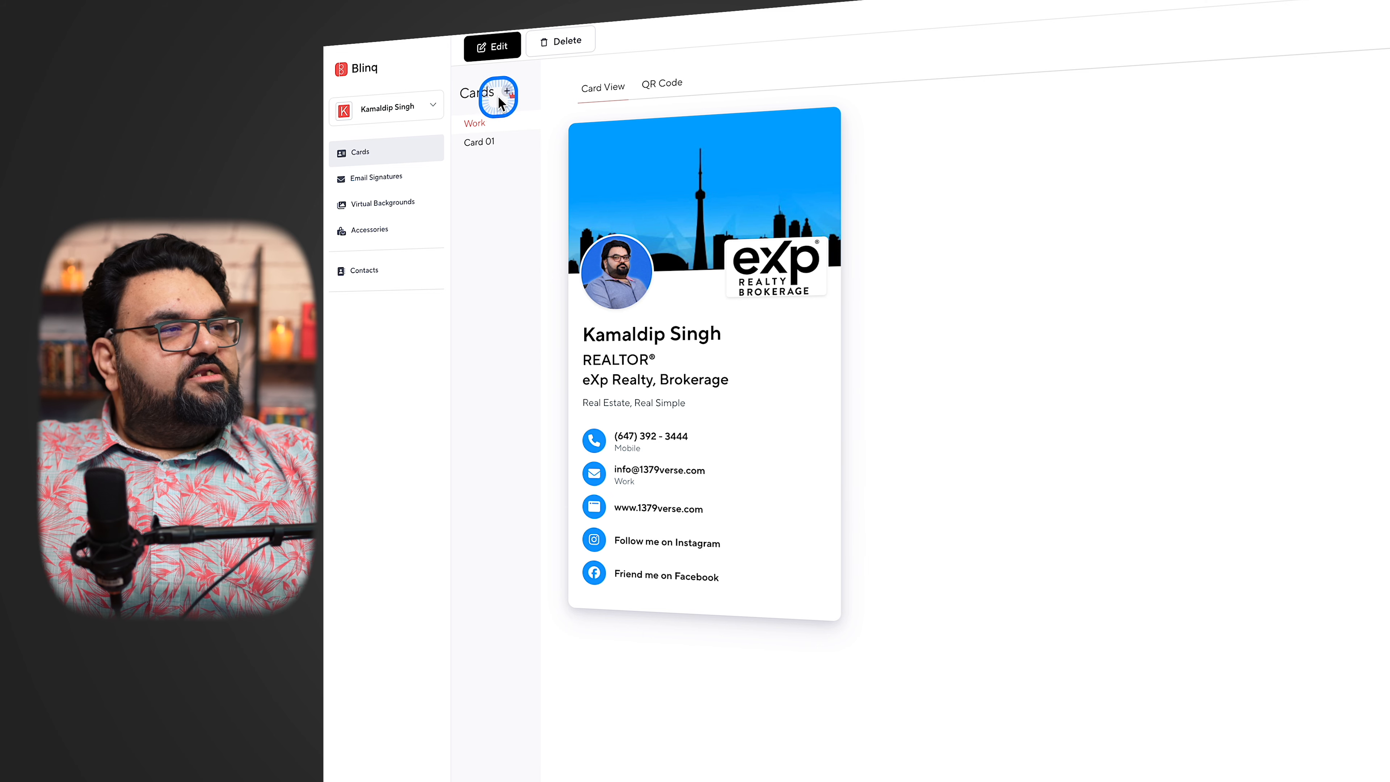
left_click(511, 104)
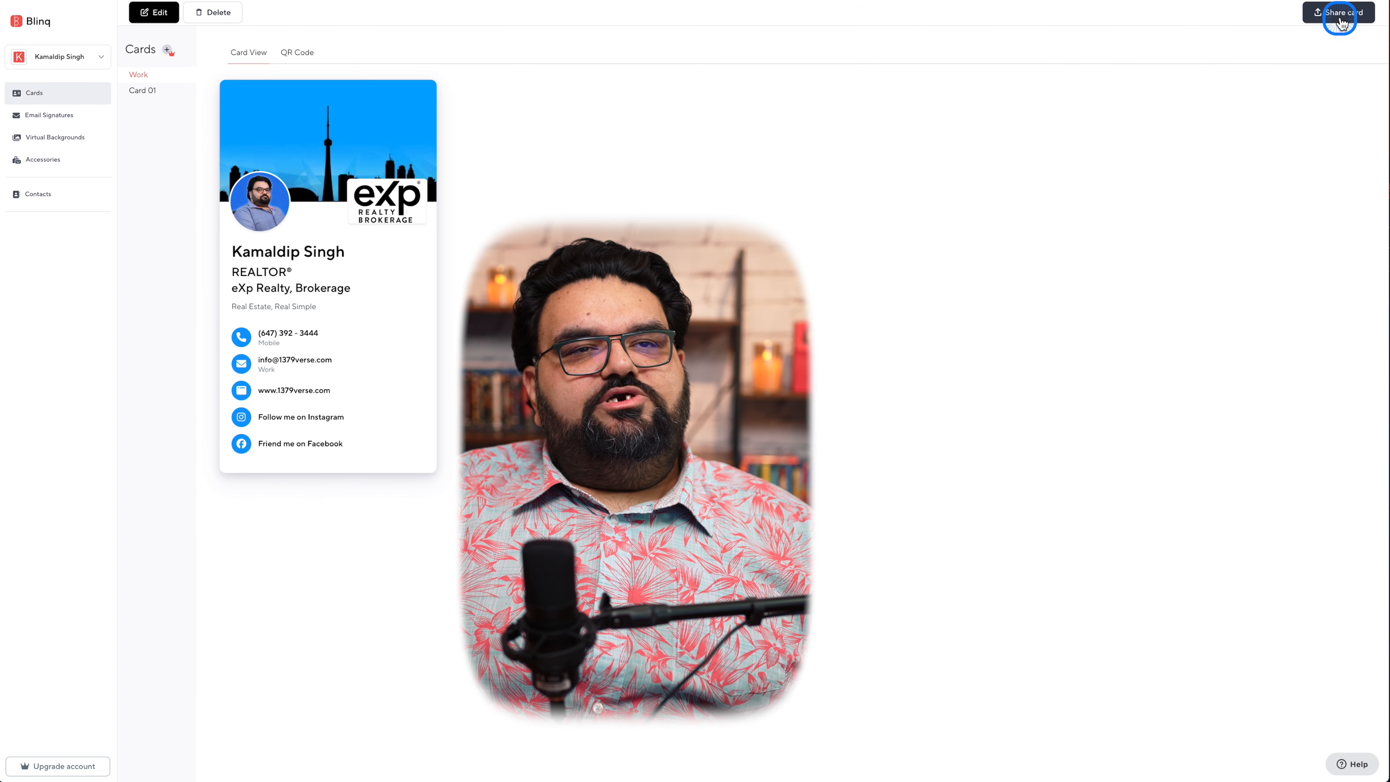
left_click(1339, 17)
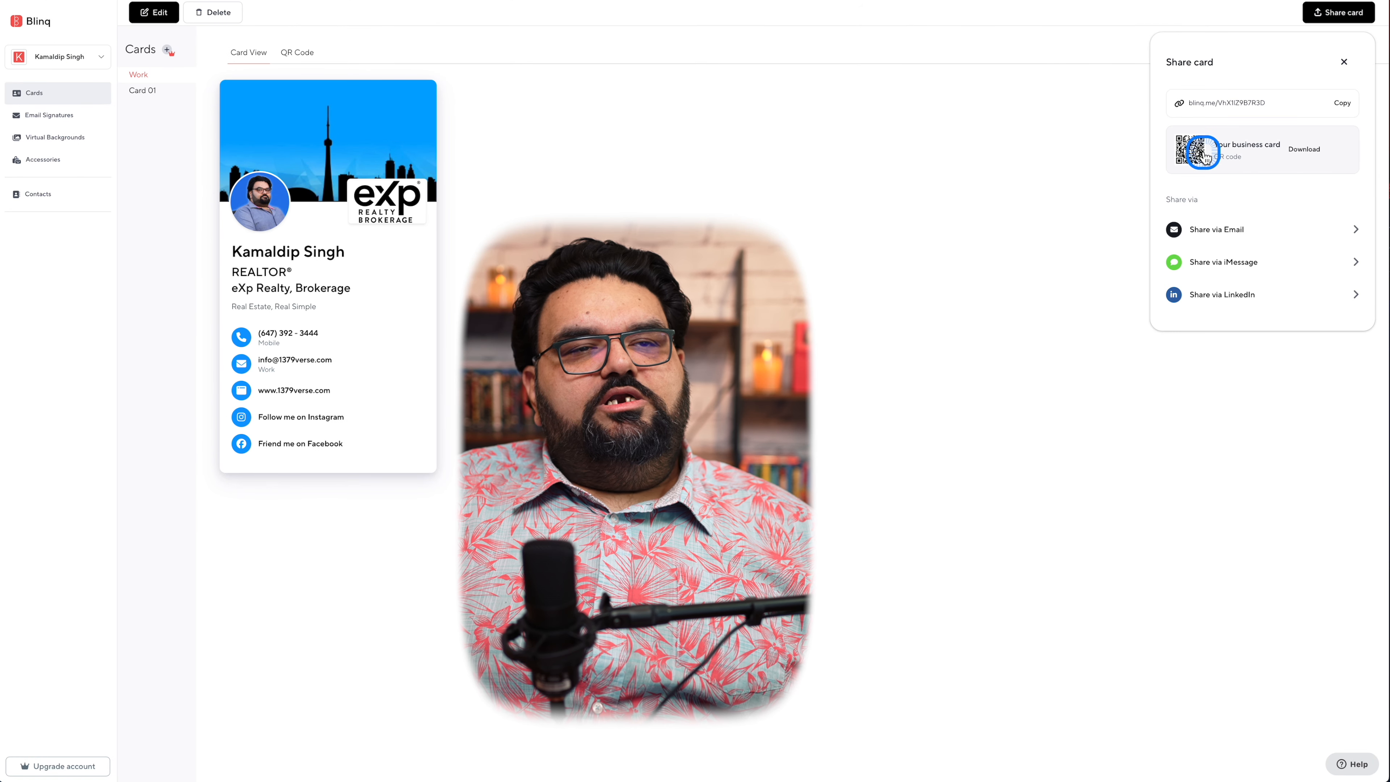